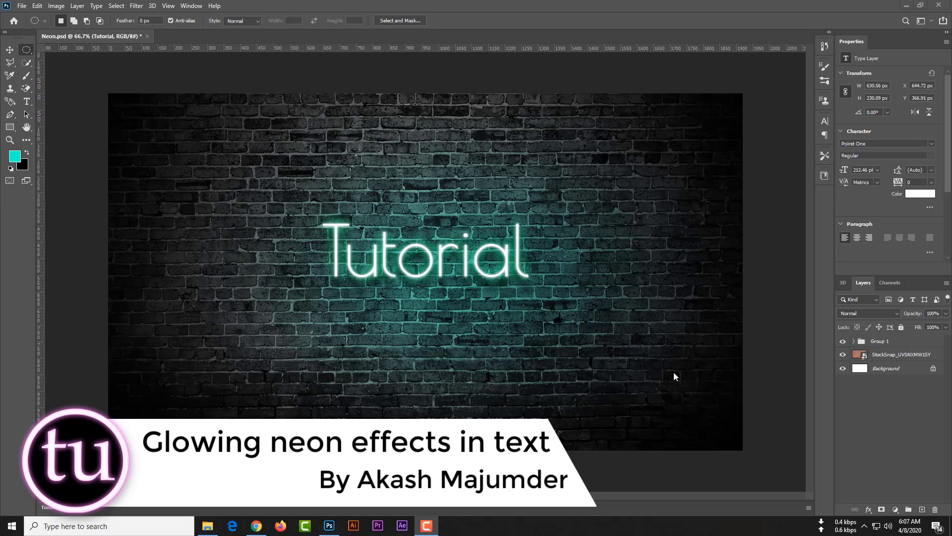
Step: Flick Group 1's visibility on and off to compare the neon wall with plain brick
click(843, 342)
click(843, 342)
click(843, 341)
click(843, 342)
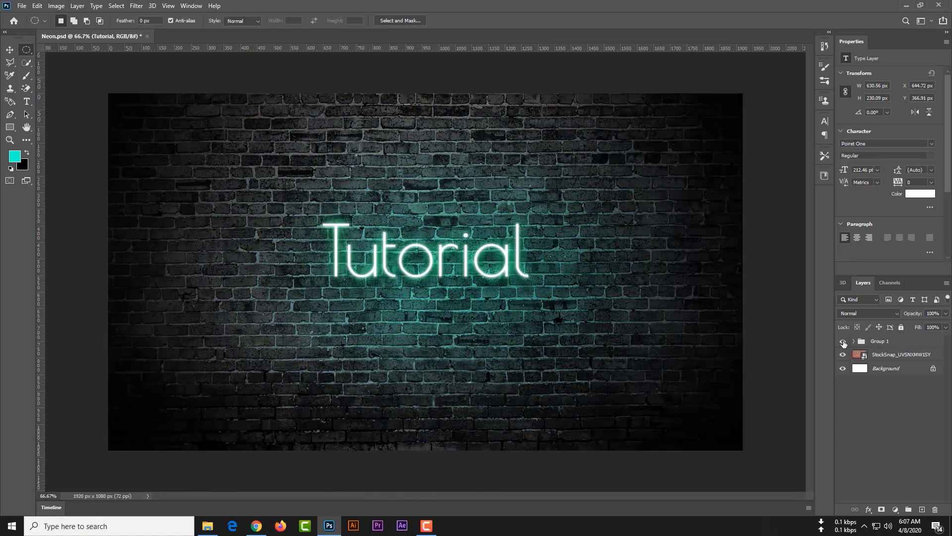
click(844, 341)
click(844, 342)
click(844, 341)
click(843, 341)
Step: Leave Group 1 visible and bring up a new 1920 x 1080 px, 72 ppi document setup
click(843, 341)
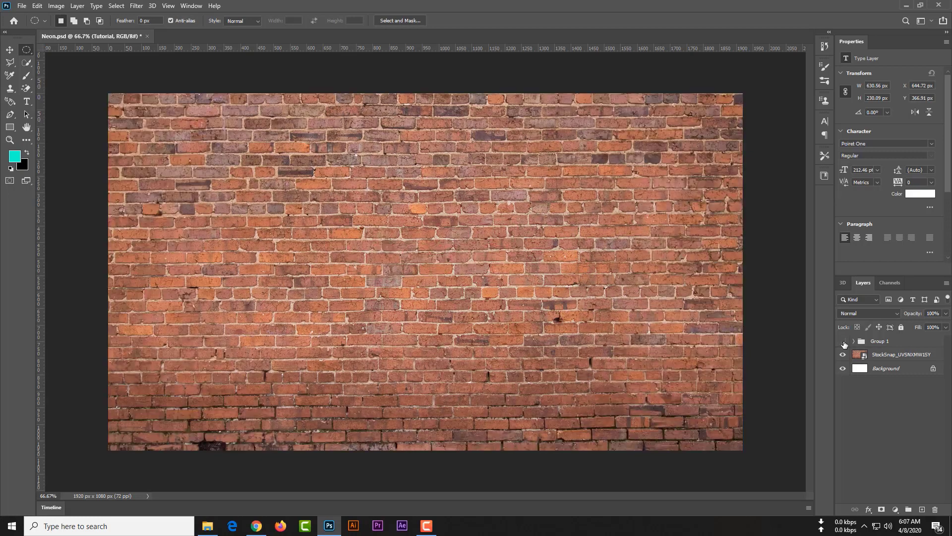
click(843, 341)
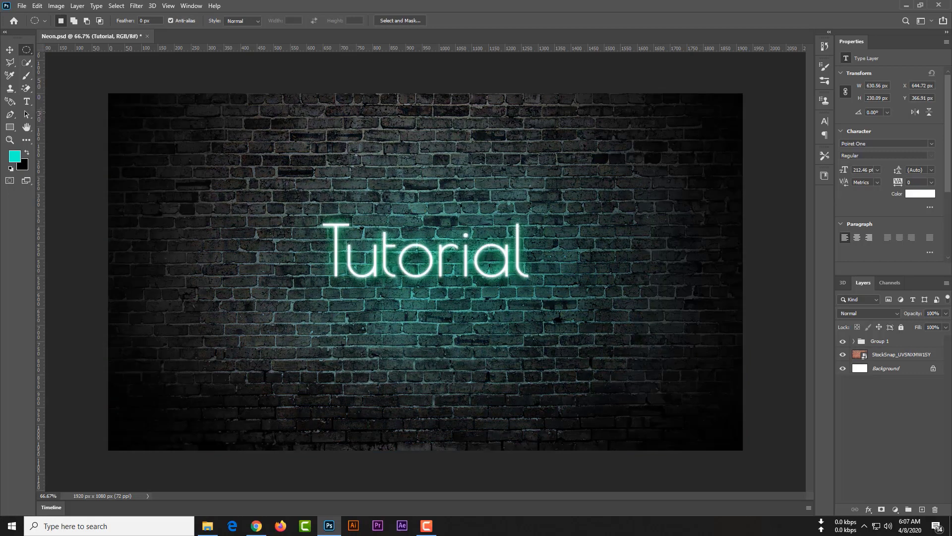
click(22, 5)
click(30, 17)
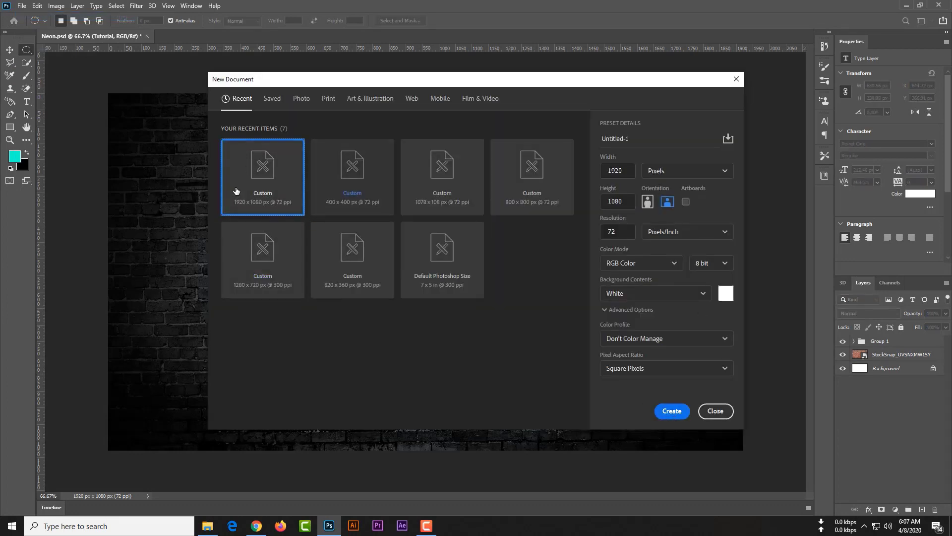
Step: Create the blank 1920 x 1080 document and place the StockSnap brick photo onto its canvas
click(678, 413)
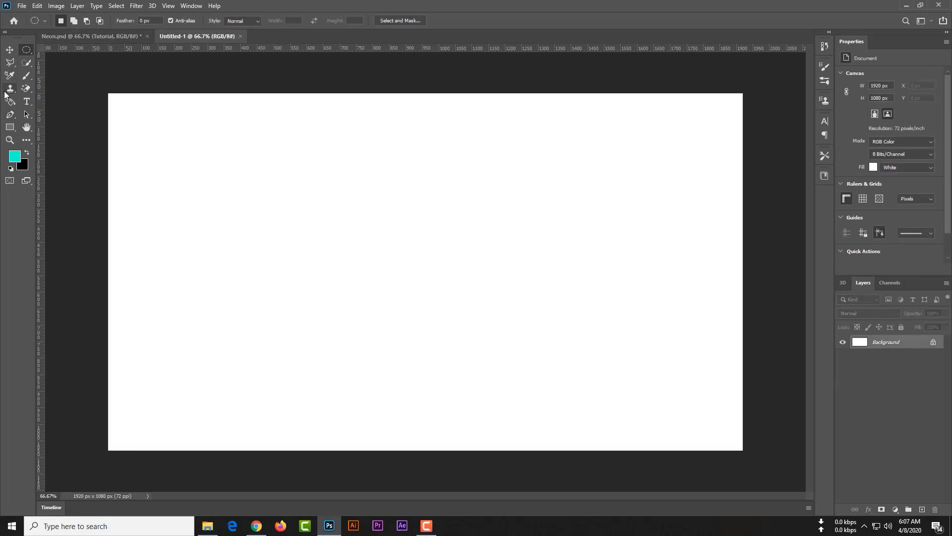
click(207, 525)
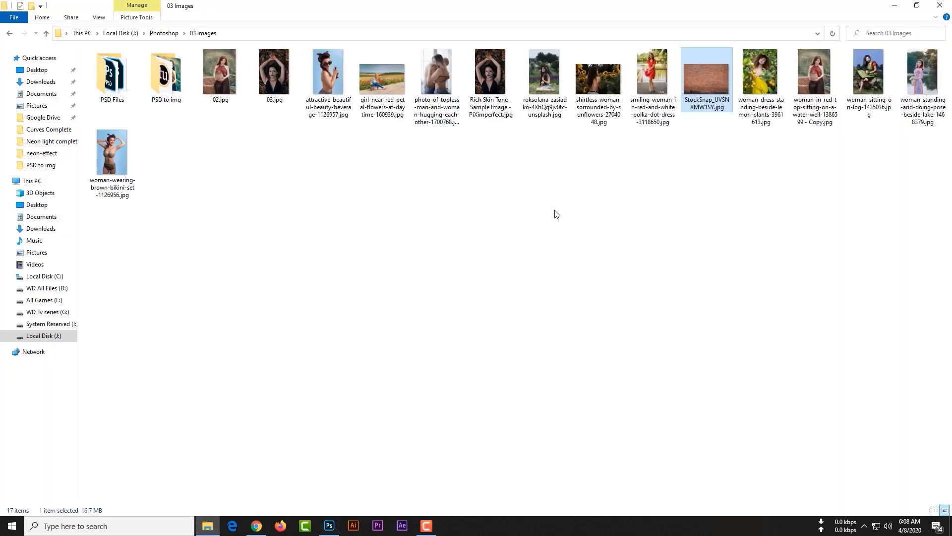
drag(694, 82, 395, 374)
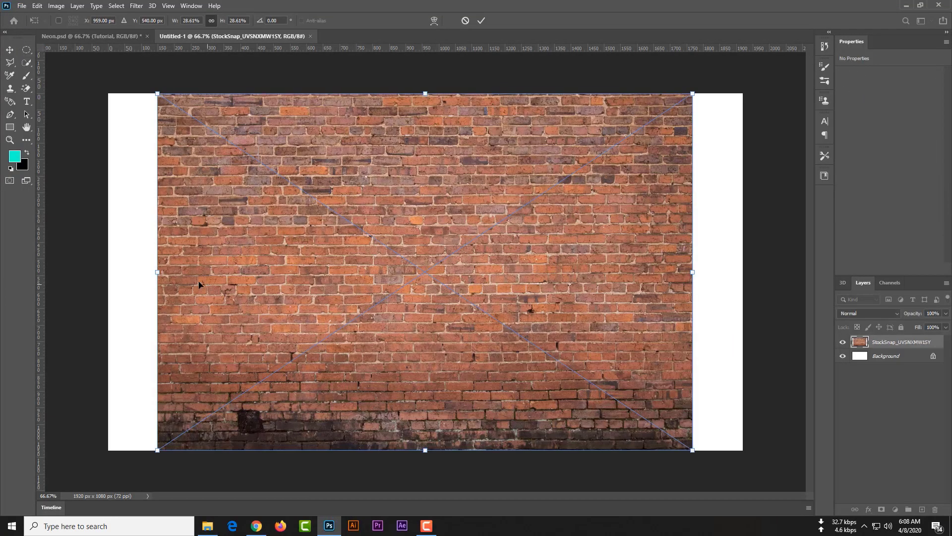
Step: Stretch the brick photo's left, right and bottom edges to about 2022 x 1348 px, covering the canvas
drag(162, 272, 108, 272)
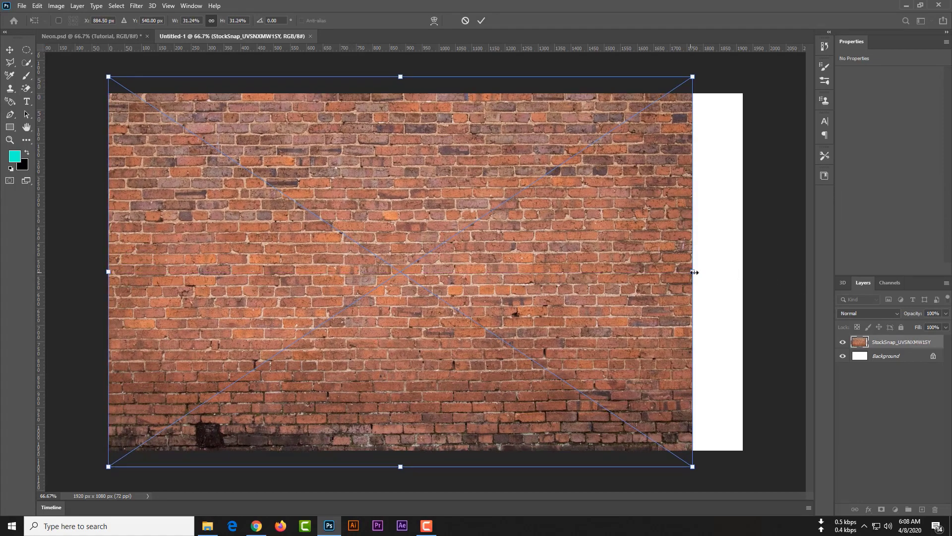
drag(693, 272, 744, 272)
scroll(453, 429, down, 2)
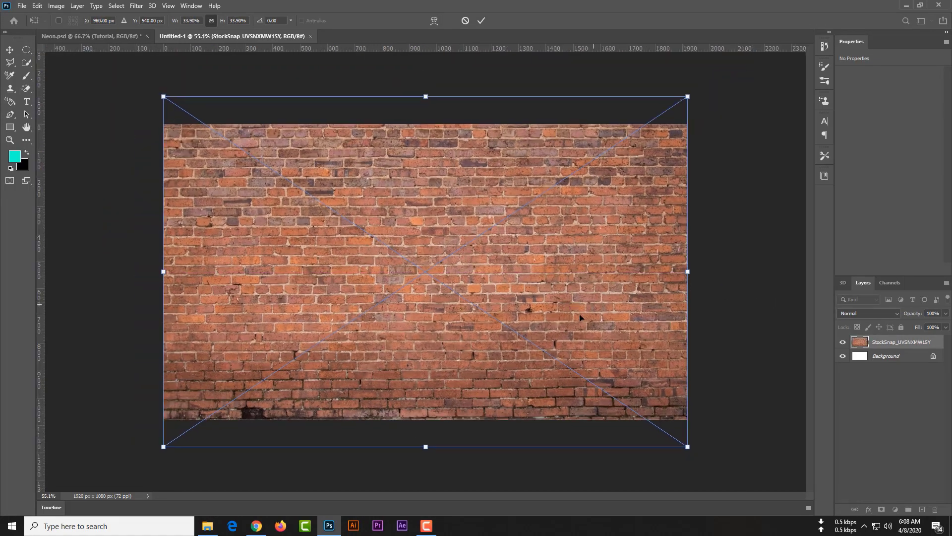
drag(426, 431, 425, 447)
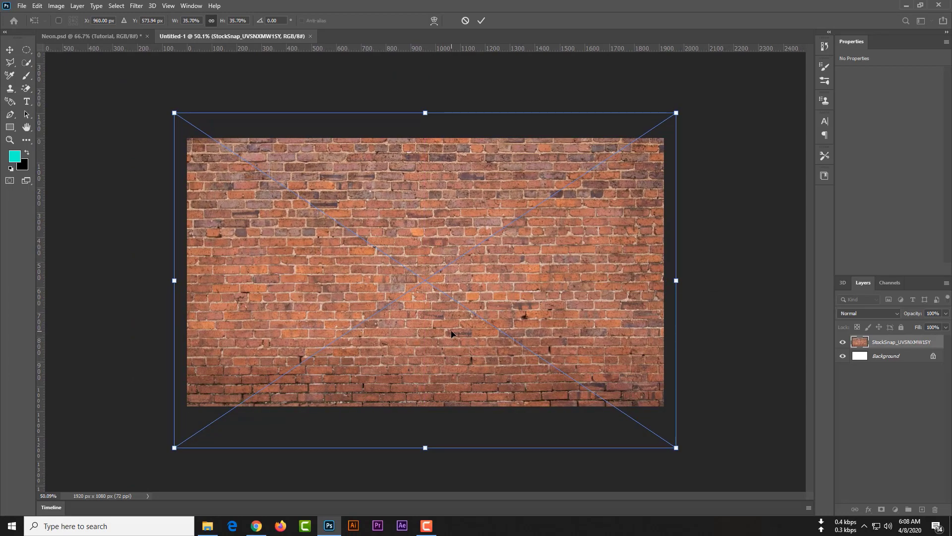
Step: Commit the stretched brick photo and add a Black & White adjustment layer to grey it
key(m)
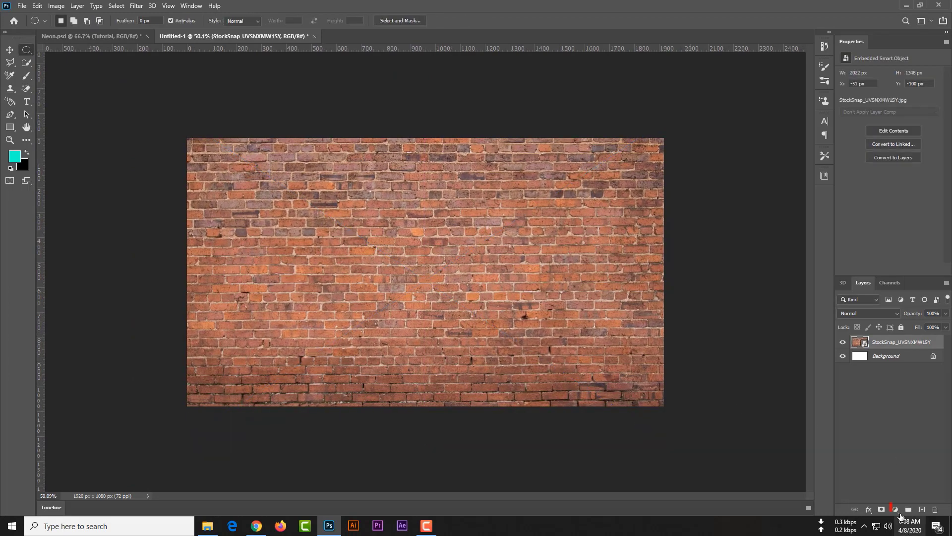
click(896, 509)
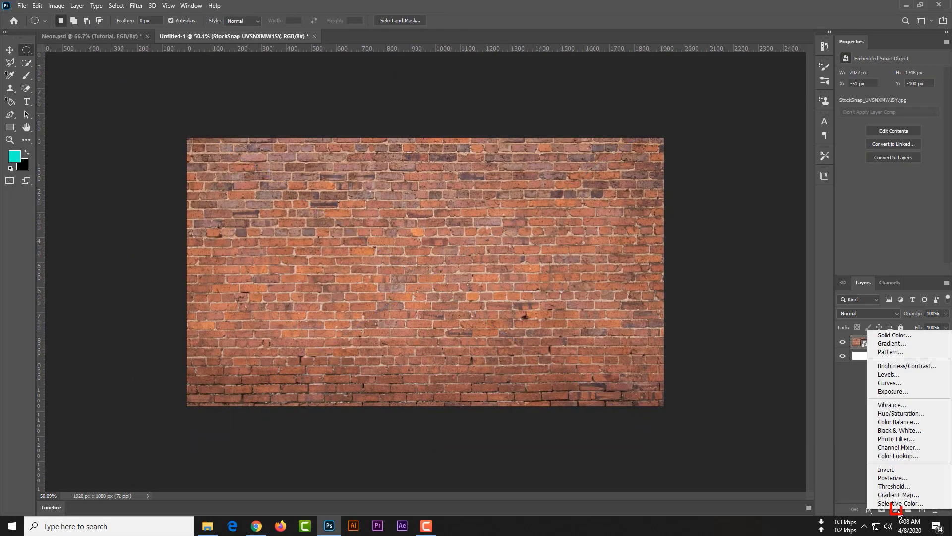
click(911, 430)
Step: Add an Exposure adjustment layer with exposure set to -0.43
click(895, 510)
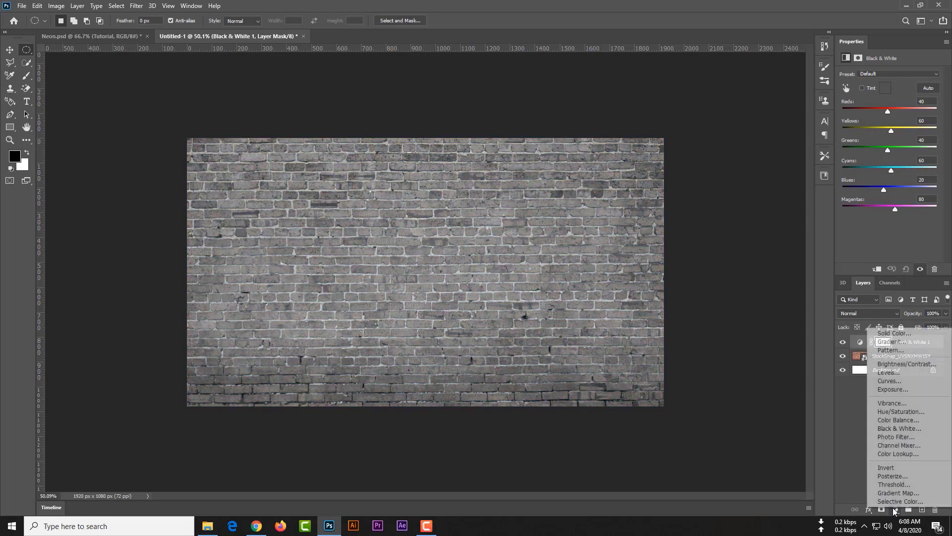
click(898, 389)
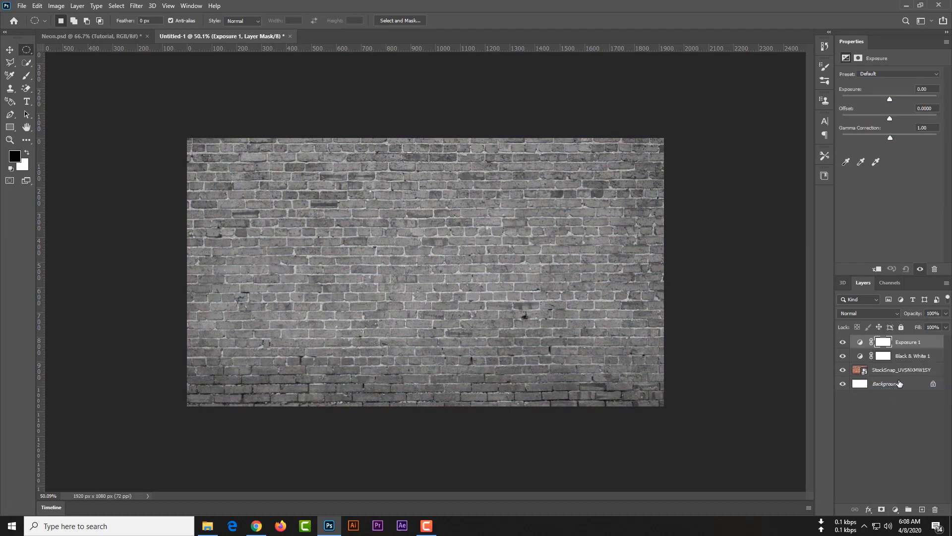
click(934, 88)
text(-0.5)
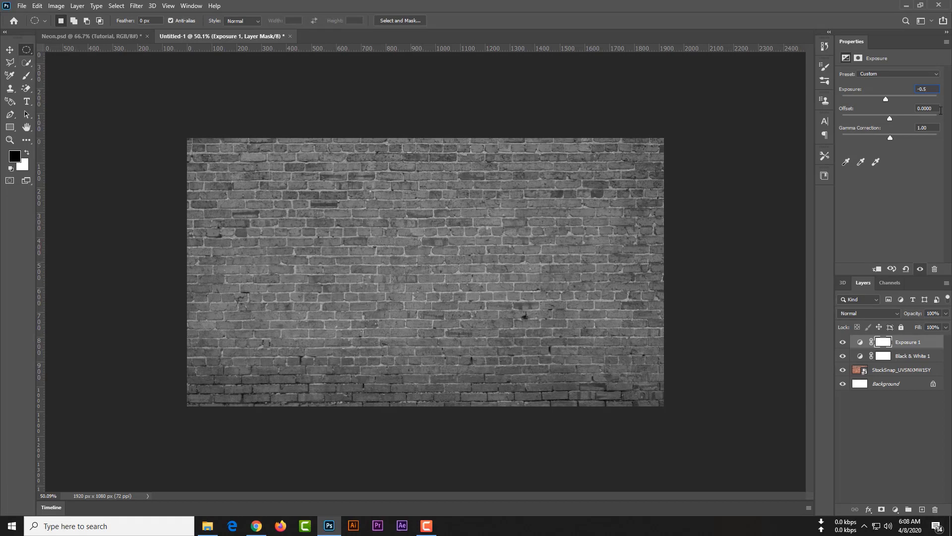
key(BackSpace)
text(43)
Step: Add a Curves layer pulling midtones down (input 120 to output 46) plus a shadow point
click(896, 510)
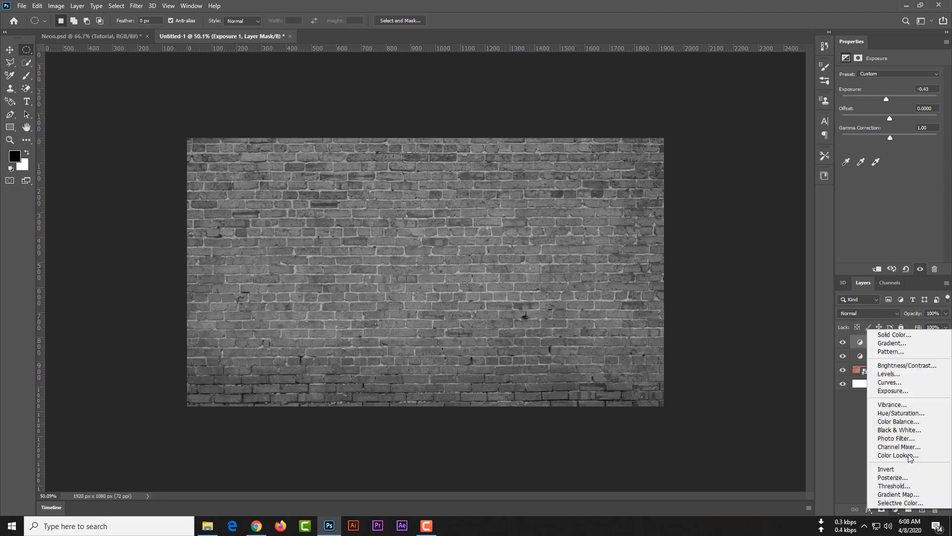
click(909, 382)
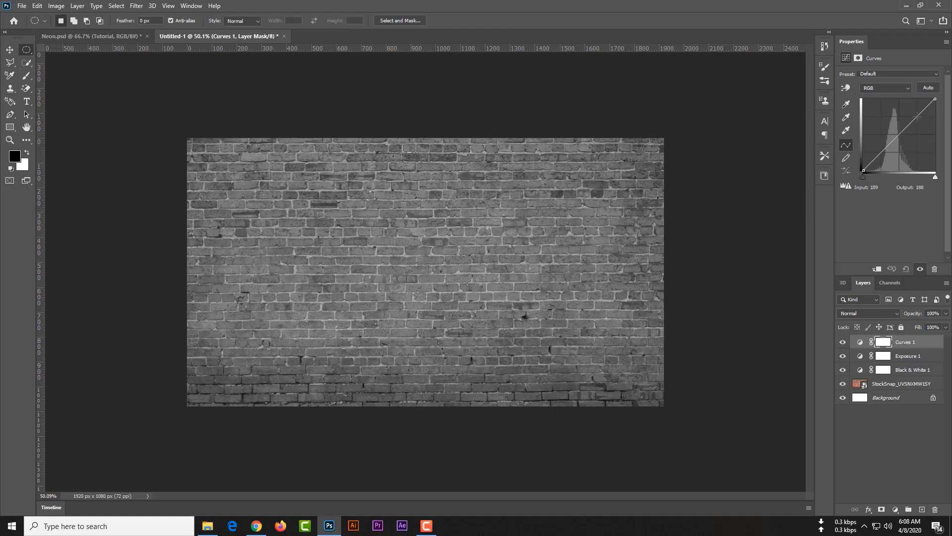
drag(916, 117, 922, 124)
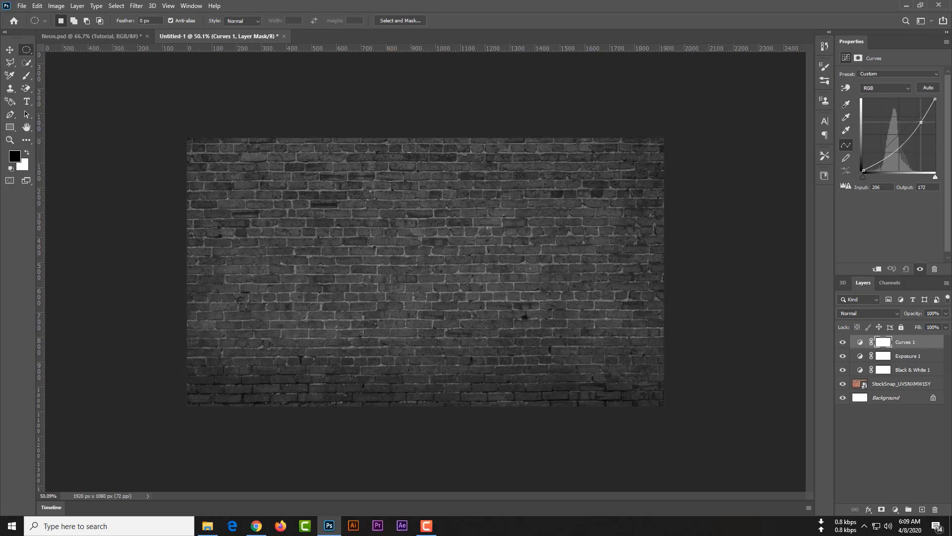
drag(922, 124, 922, 125)
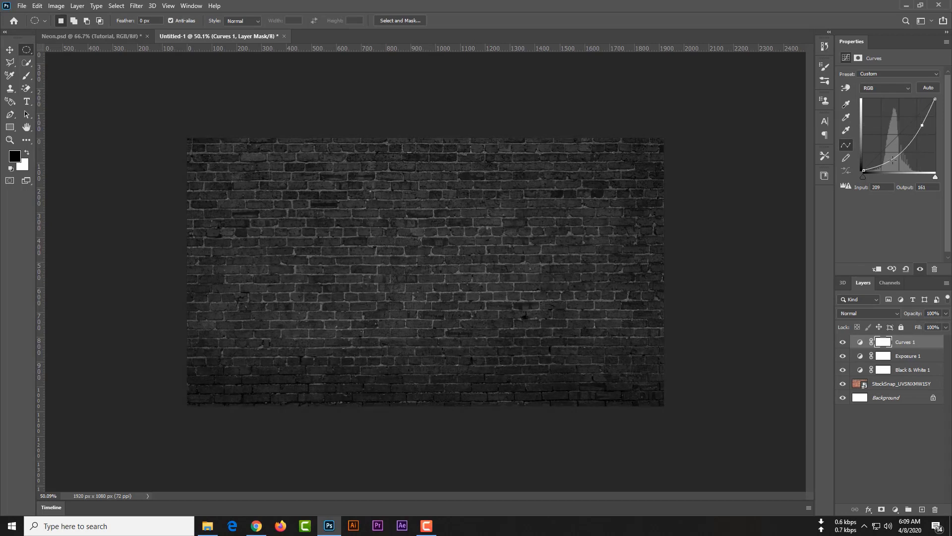
mouse_move(895, 158)
mouse_down()
mouse_move(888, 150)
mouse_move(897, 157)
mouse_up()
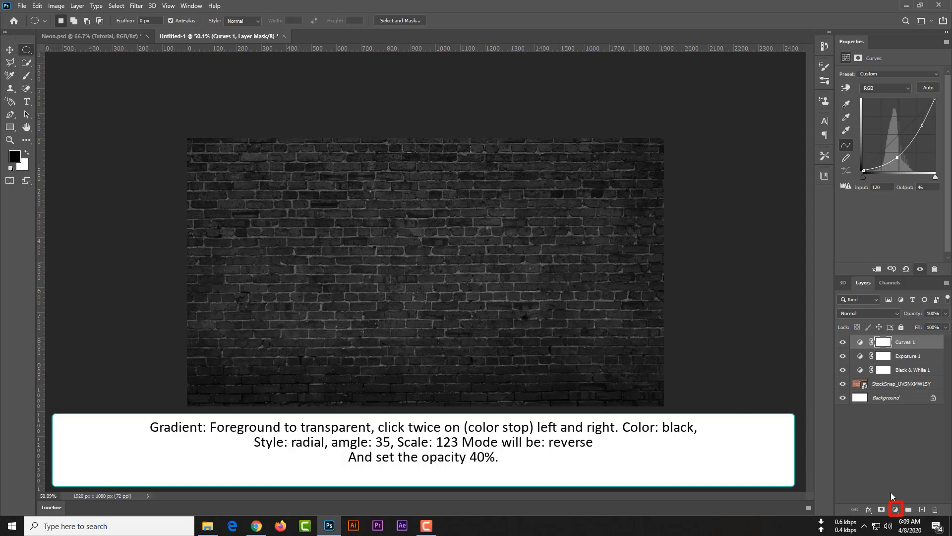
Step: Add a Gradient Fill layer using the Foreground to Transparent preset from Basics
click(896, 509)
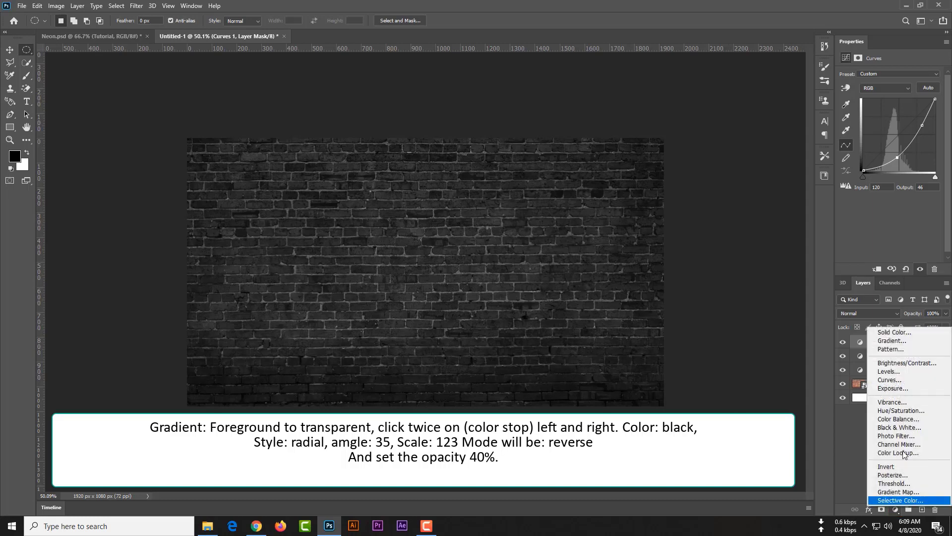
click(892, 340)
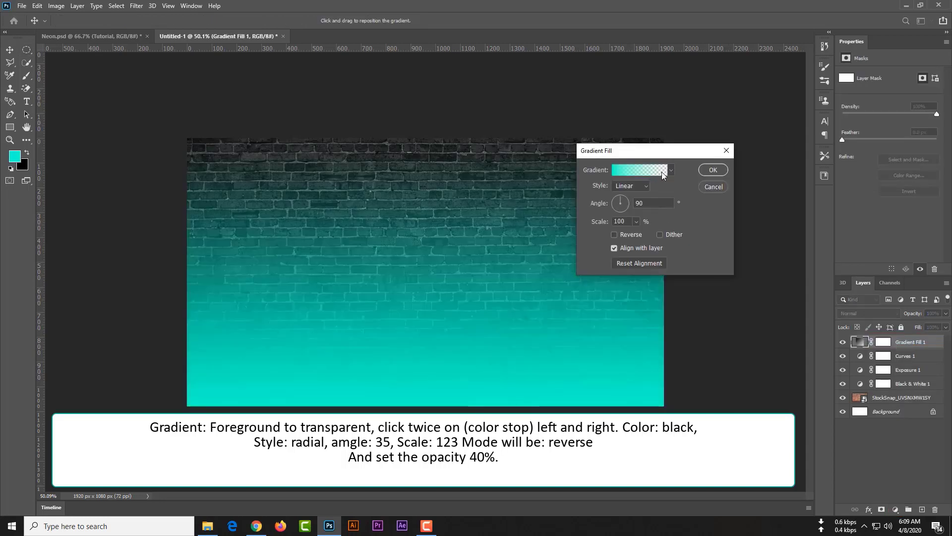
click(662, 171)
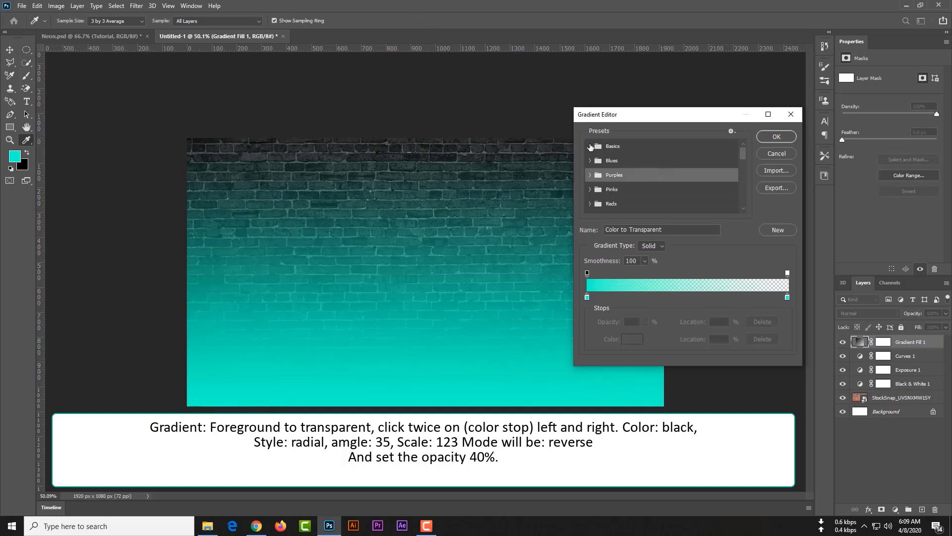
click(591, 147)
click(648, 170)
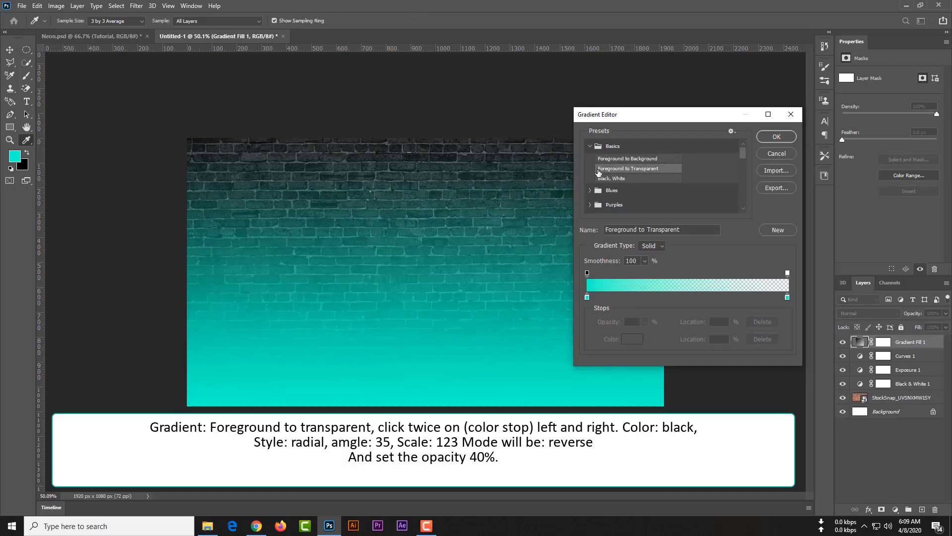
click(783, 137)
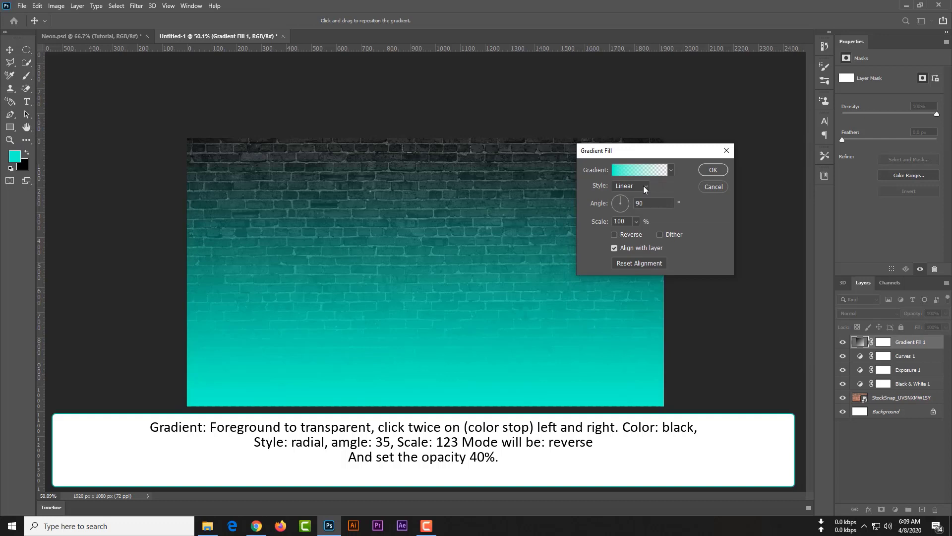
Step: Set both gradient stops to #000000 for a black-to-transparent gradient
click(656, 170)
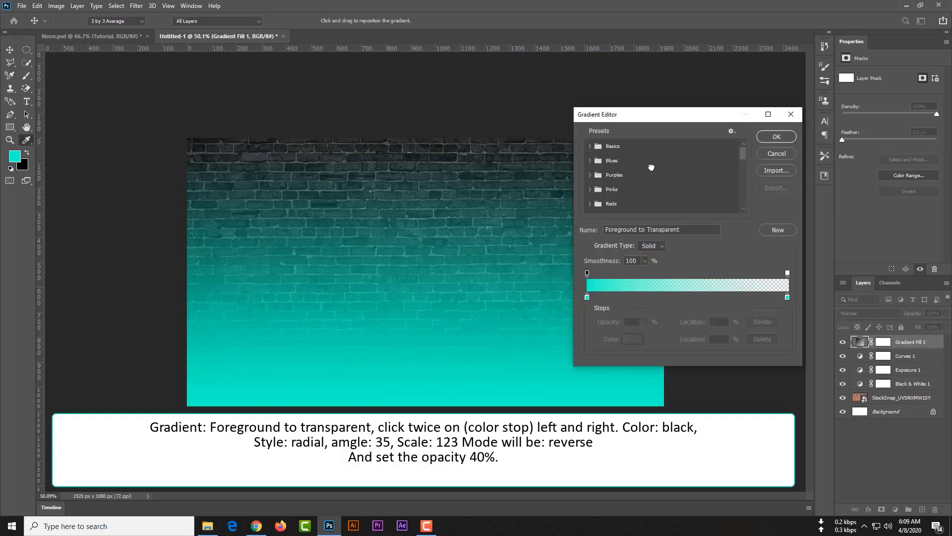
double_click(588, 298)
text(000000)
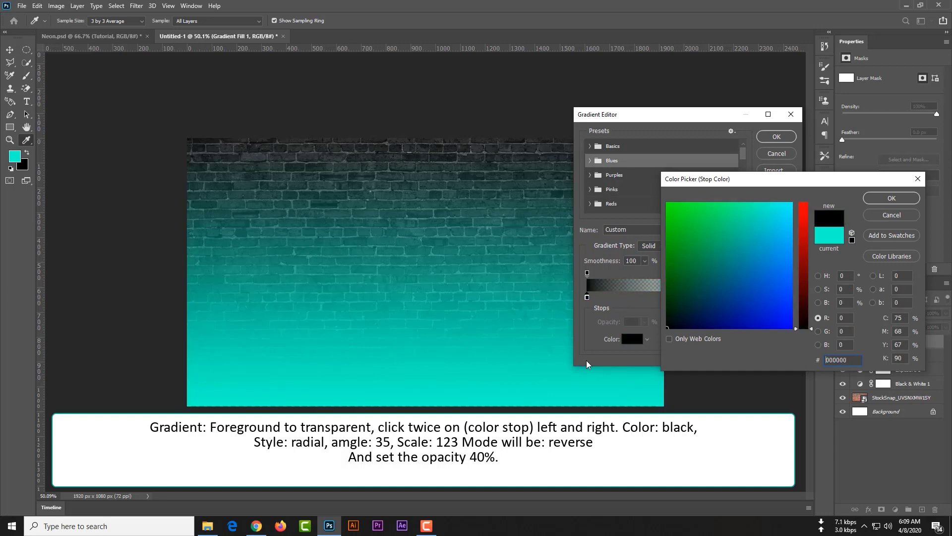
click(891, 198)
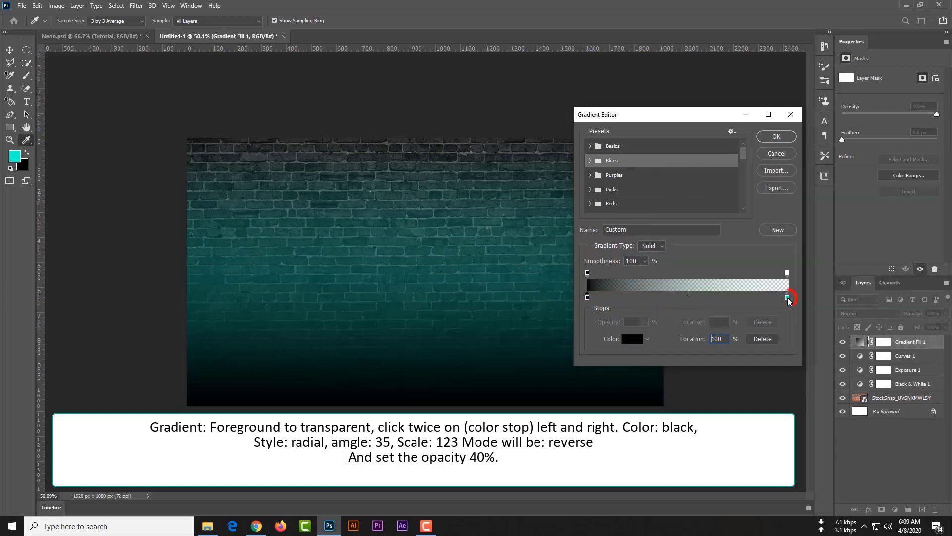
double_click(789, 297)
text(000000)
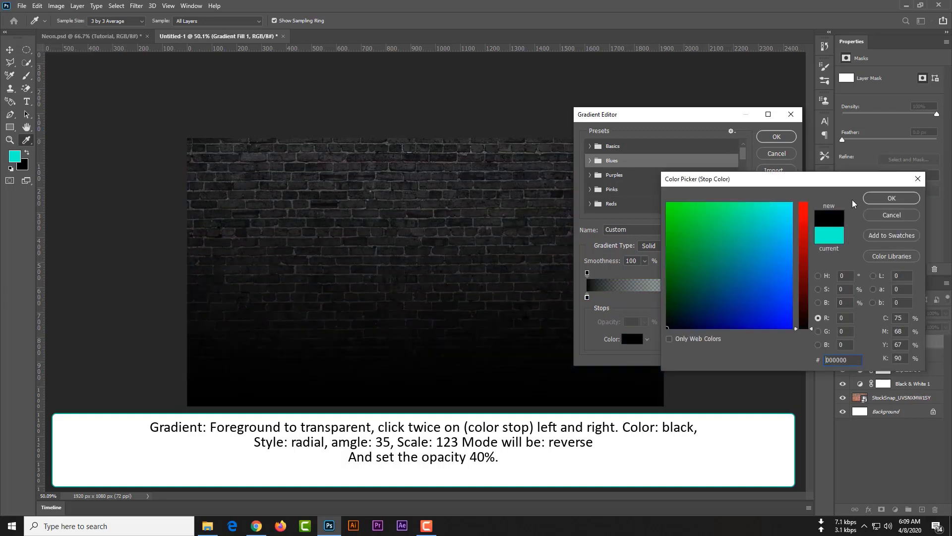
click(892, 198)
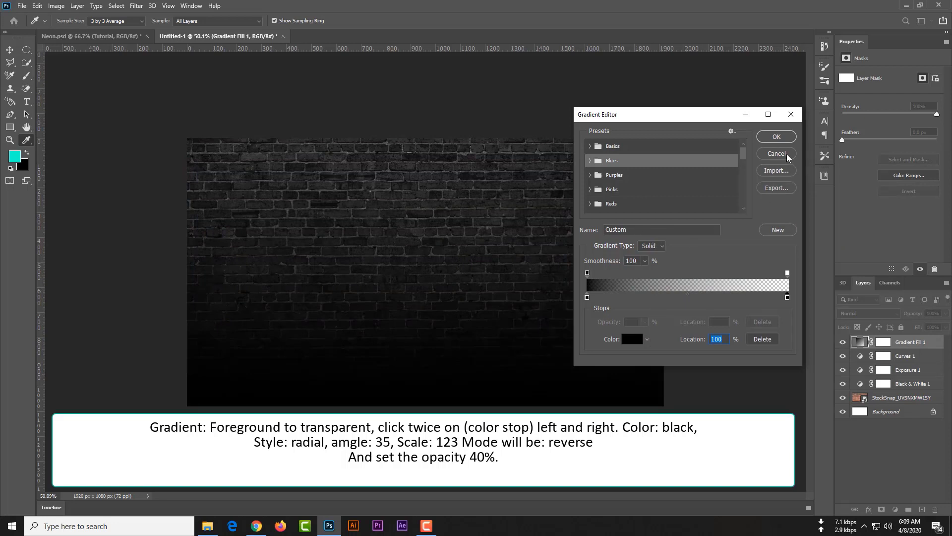
click(777, 136)
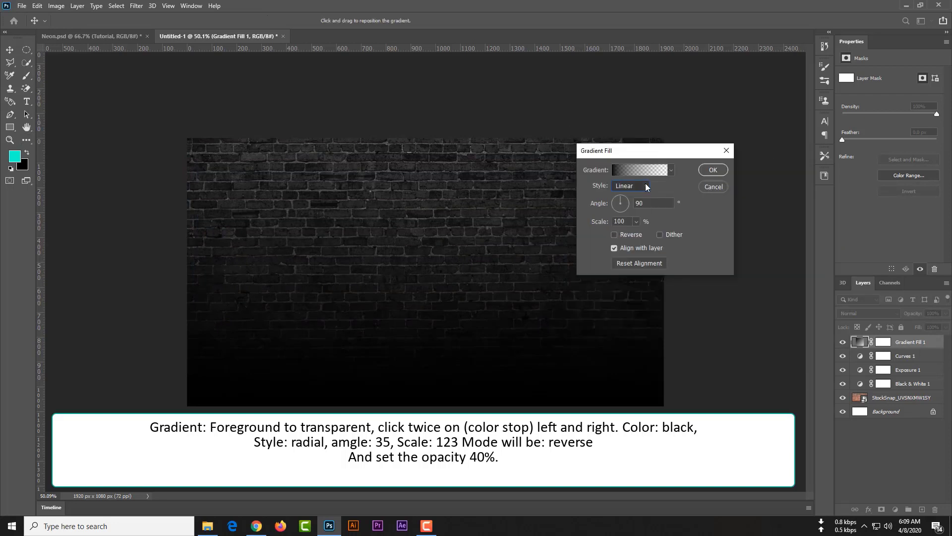
Step: Switch the gradient fill to Radial style and start editing its angle
click(645, 183)
click(638, 204)
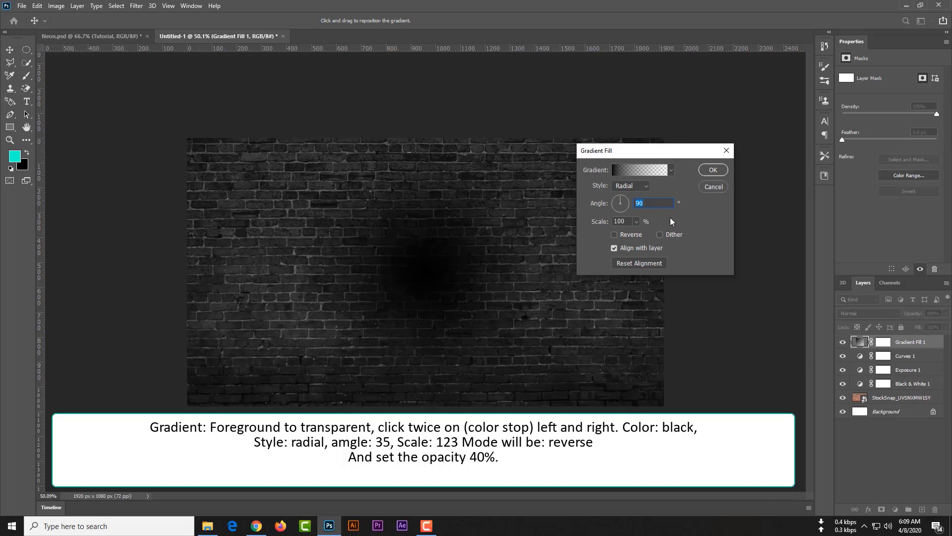
mouse_move(624, 204)
mouse_down()
mouse_move(617, 198)
mouse_move(629, 201)
mouse_up()
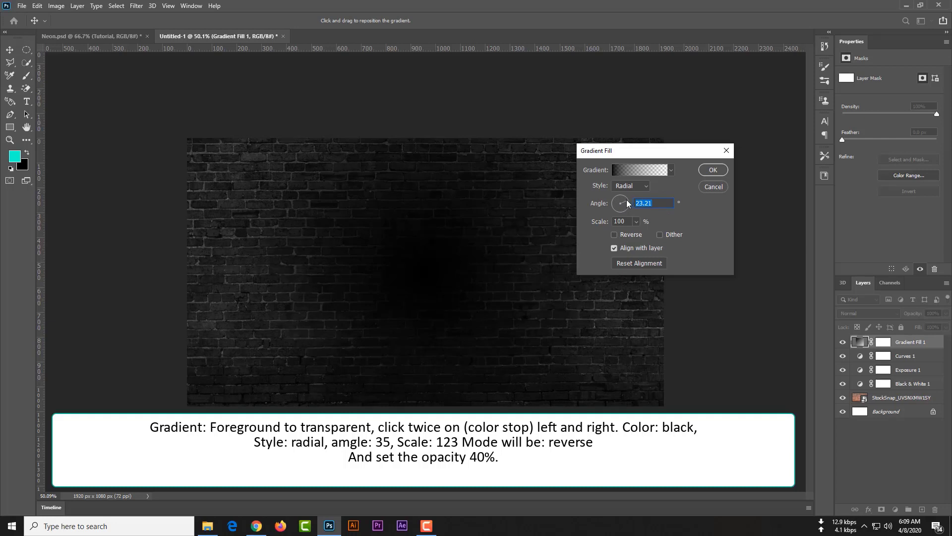
click(624, 199)
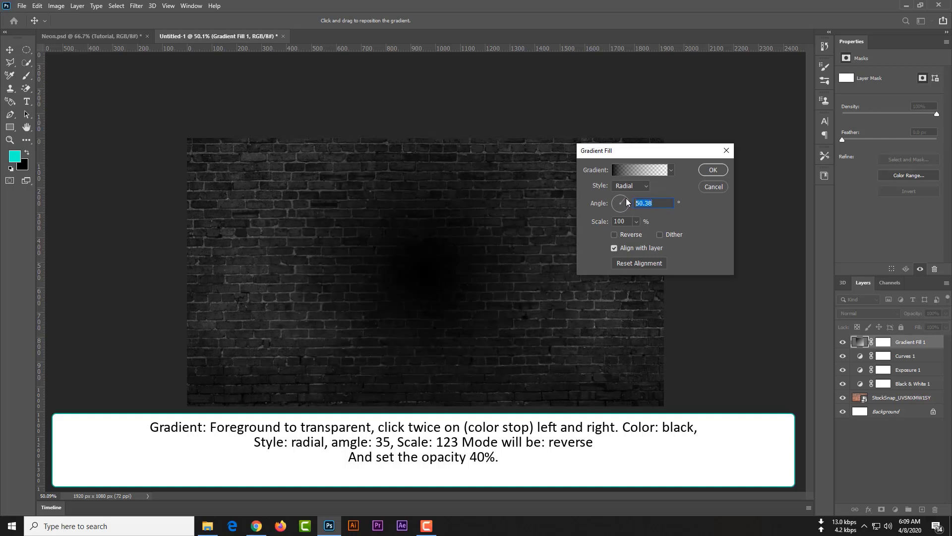
text(42)
key(ctrl+a)
Step: Set the gradient scale to 123%, enable Reverse, fix the angle at 35°, and confirm
click(619, 222)
key(ctrl+a)
text(120)
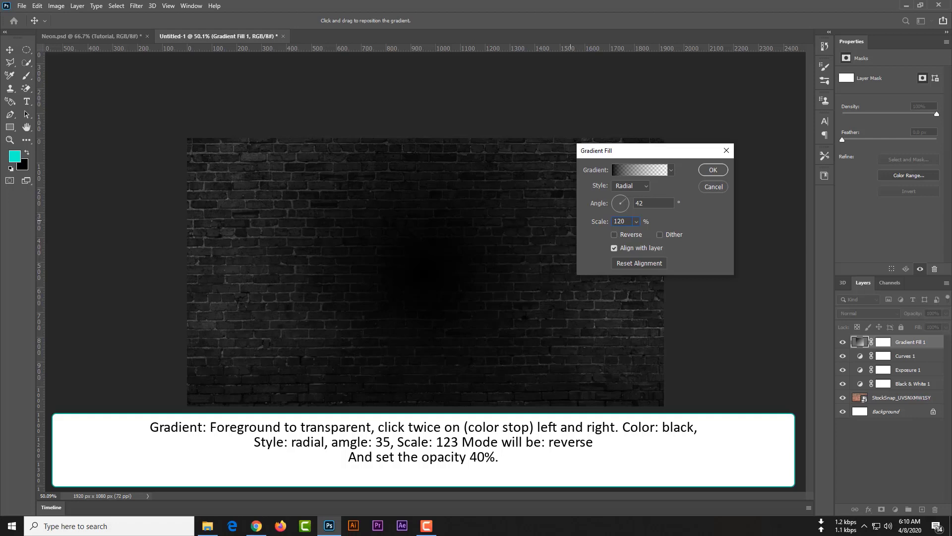
key(ctrl+a)
text(1)
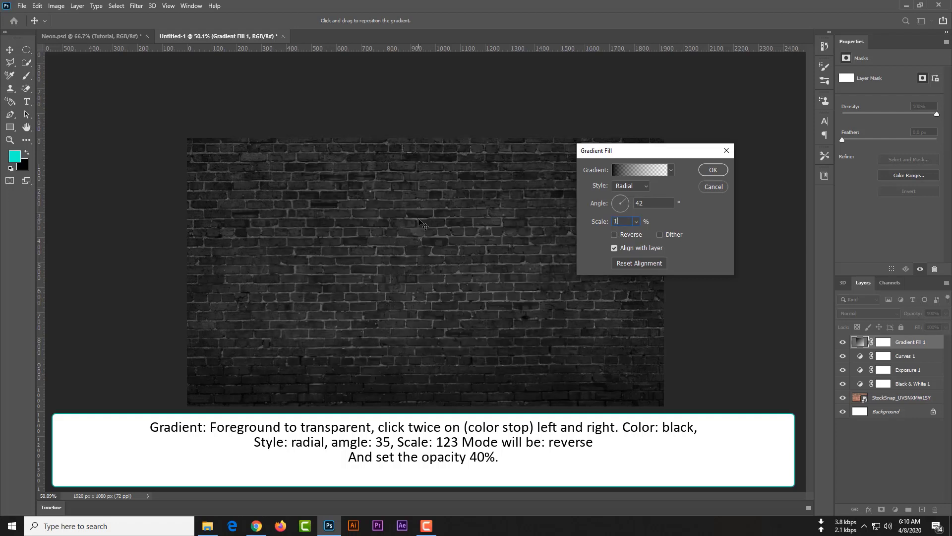
text(23)
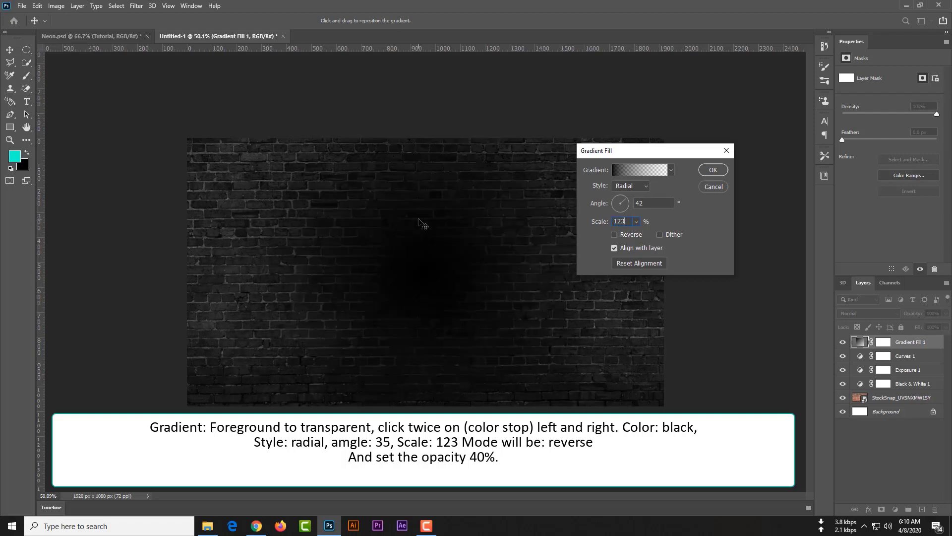
click(616, 234)
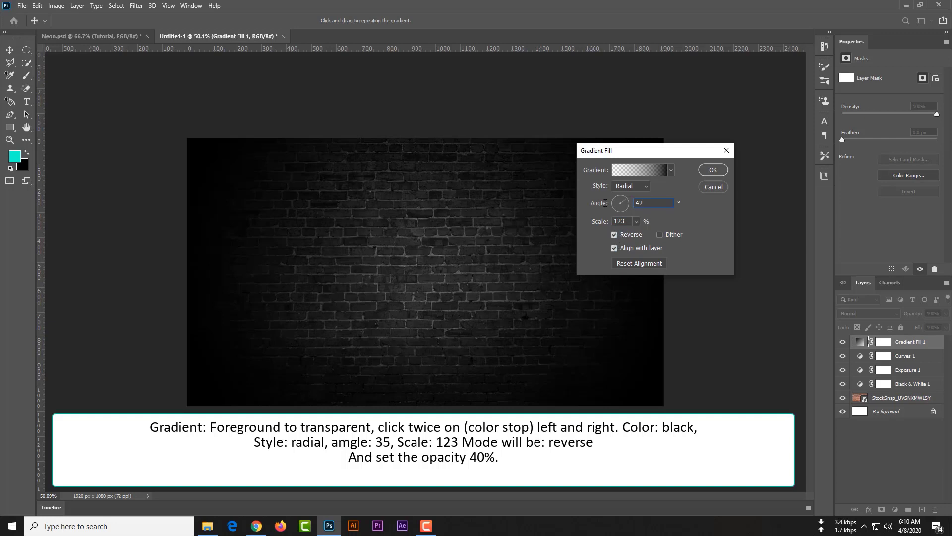
key(ctrl+a)
text(3)
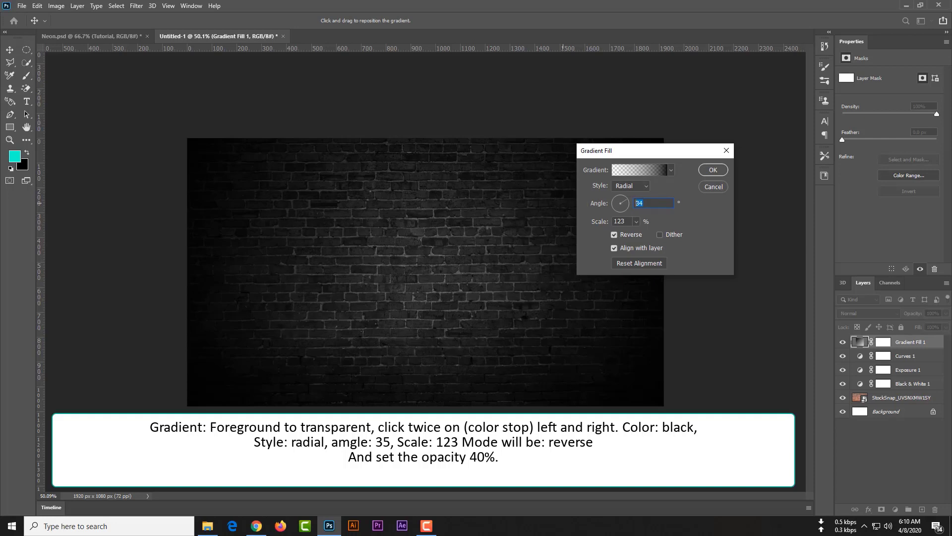
key(BackSpace)
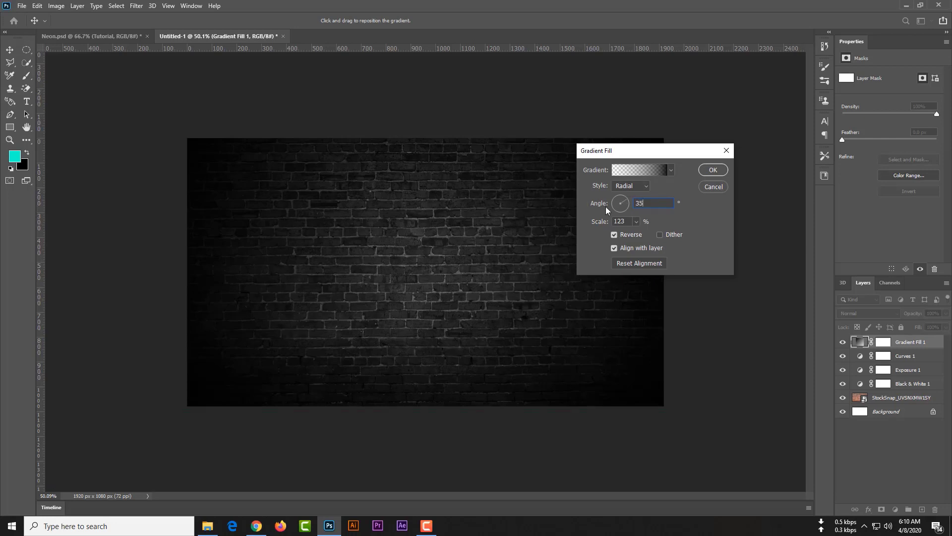
click(713, 169)
Step: Enter 40% as Gradient Fill 1's opacity in the Layers panel
click(933, 313)
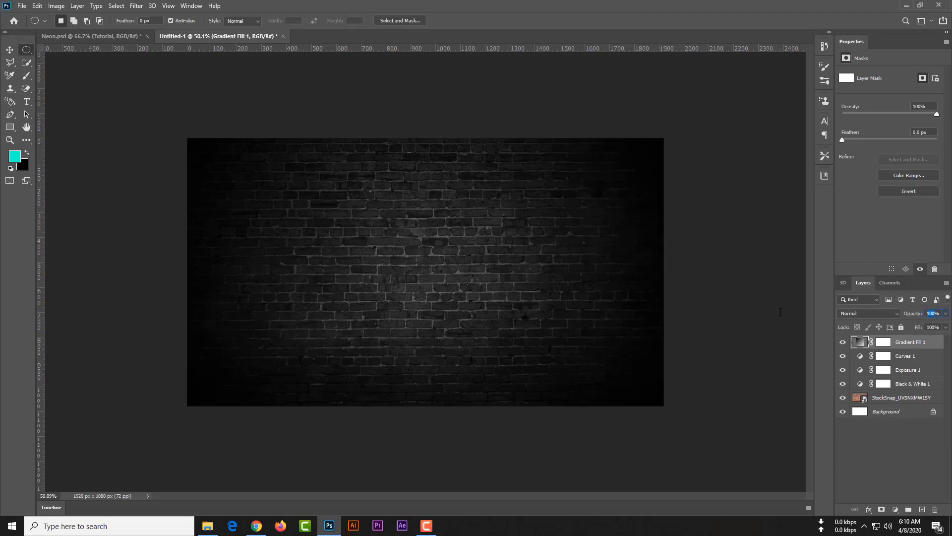
text(70)
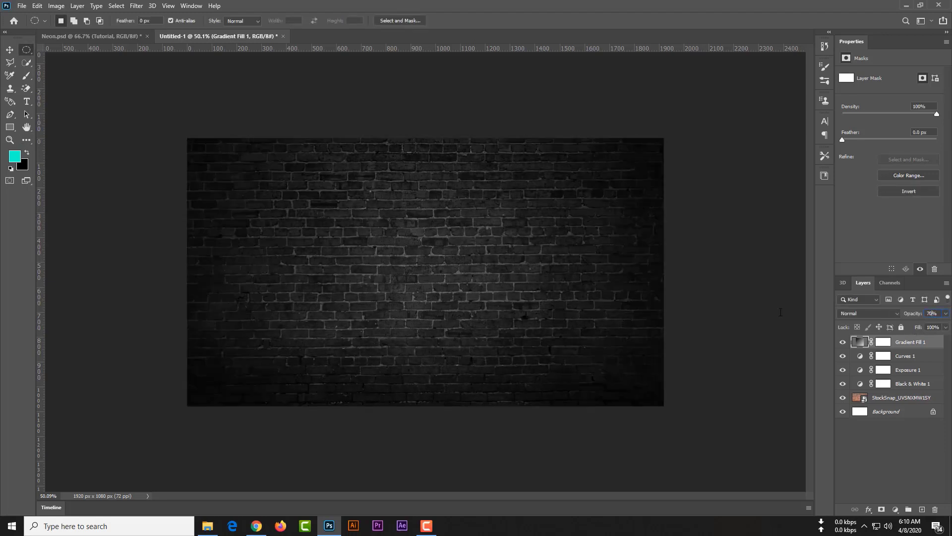
key(BackSpace)
text(65)
key(BackSpace)
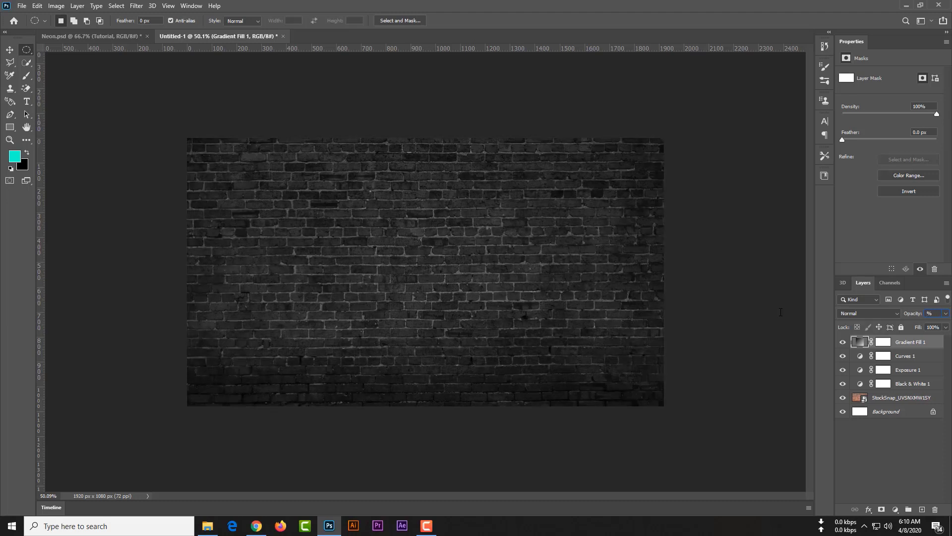
key(BackSpace)
text(0)
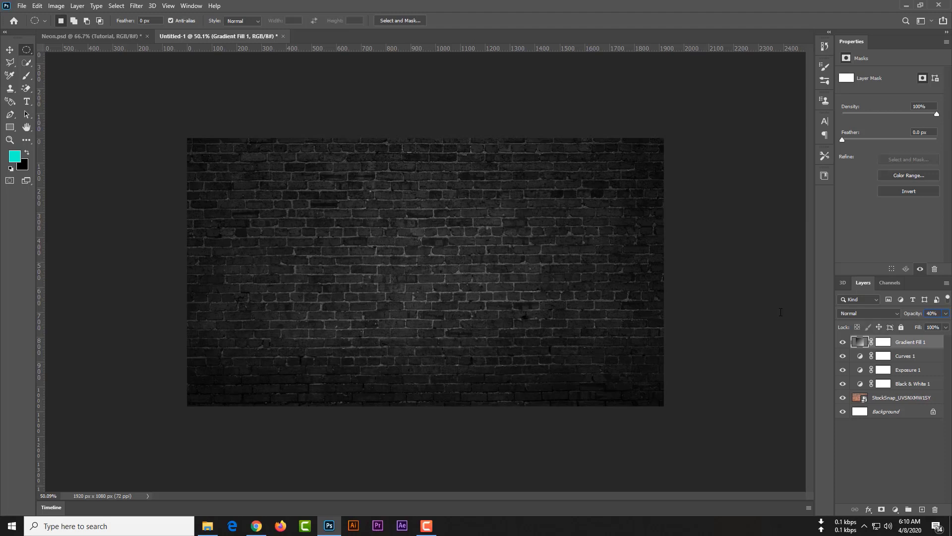
click(903, 343)
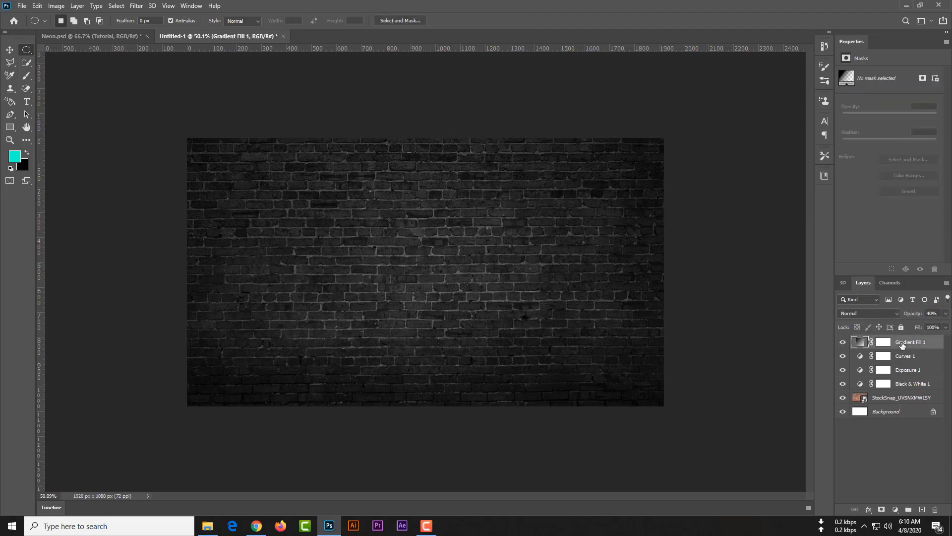
Step: Switch to the Move tool and reselect the Gradient Fill 1 layer
key(v)
click(889, 398)
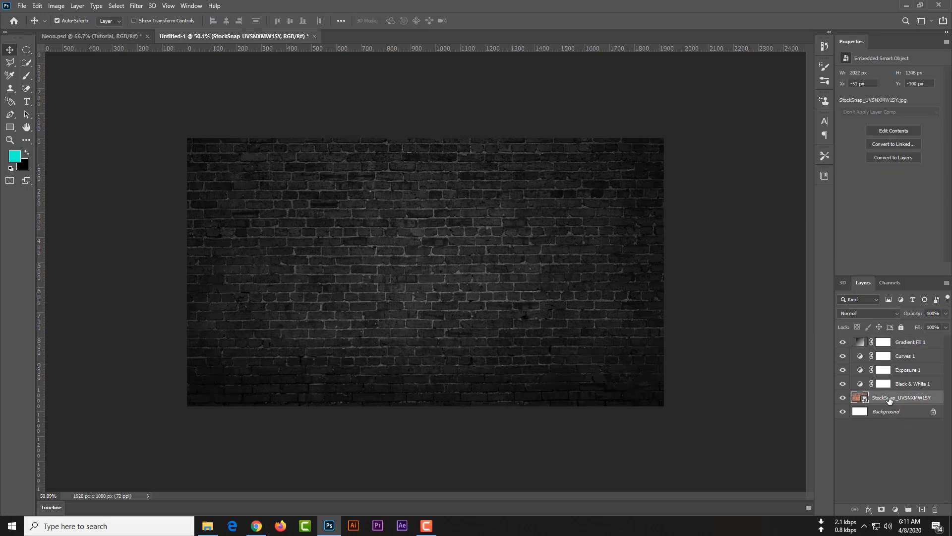
click(902, 341)
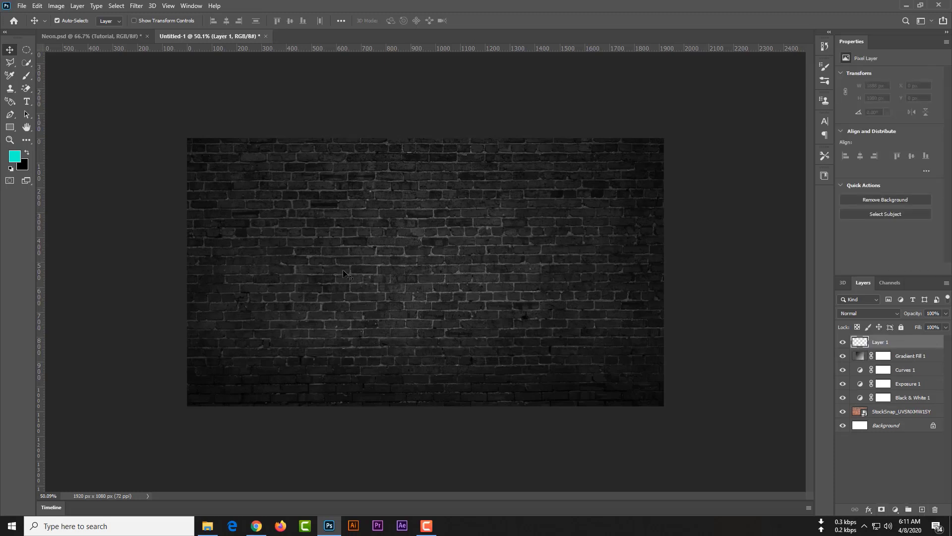
Step: Type 'Tutorial' on the wall and move it down to the centre
click(27, 101)
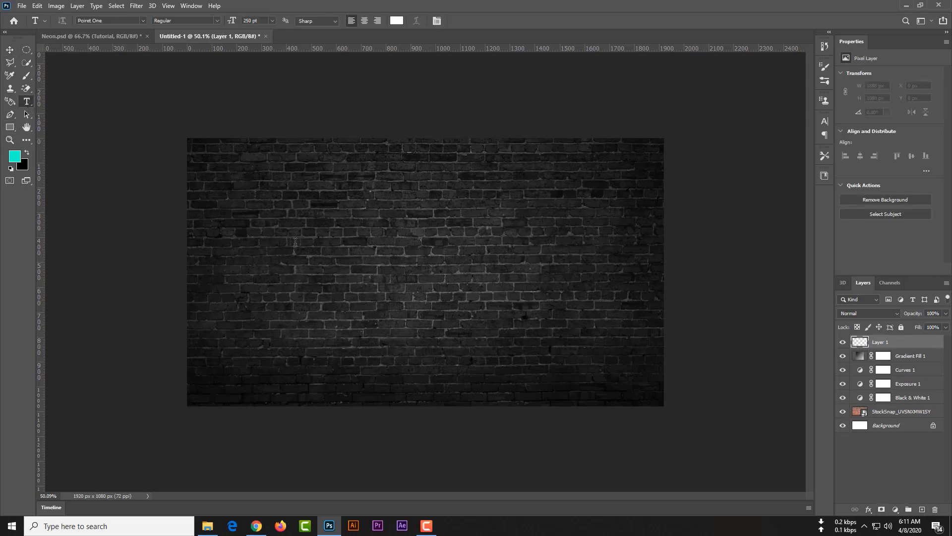
click(347, 261)
text(Tutorial)
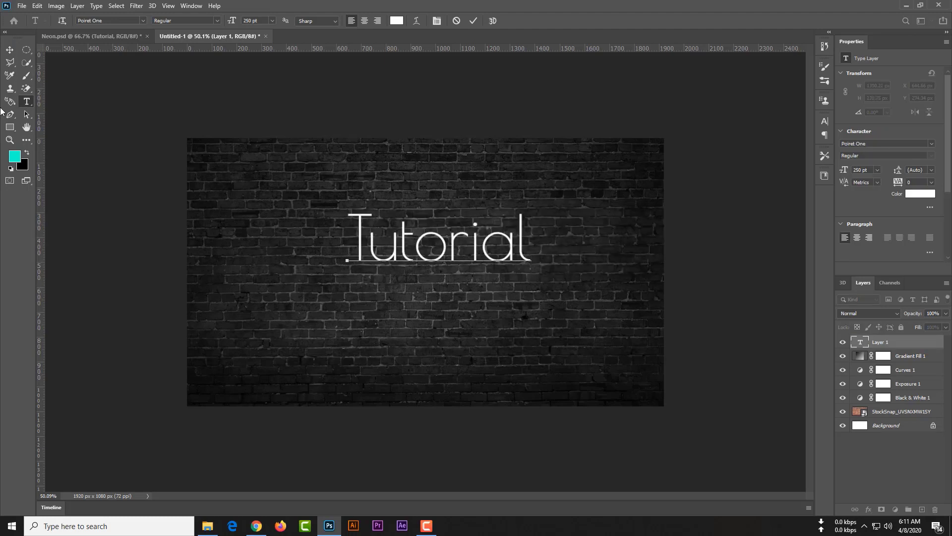
click(10, 49)
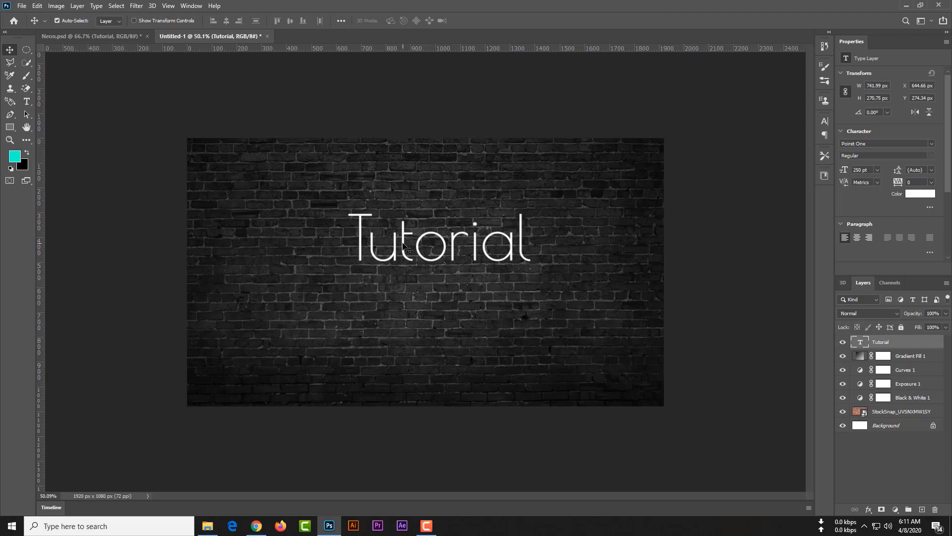
drag(408, 246, 402, 268)
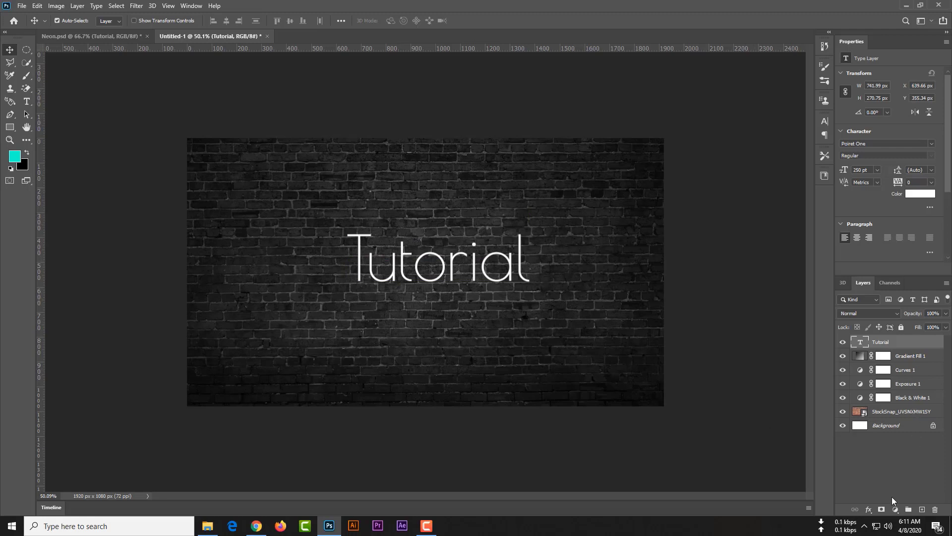
click(896, 509)
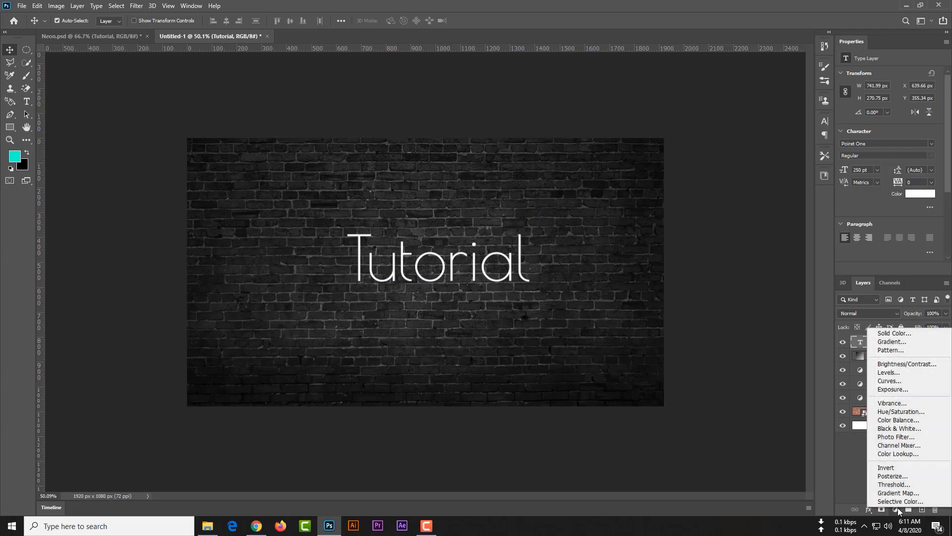
Step: Open the Tutorial layer's style settings and remove the duplicate drop shadow effect
click(847, 477)
double_click(933, 344)
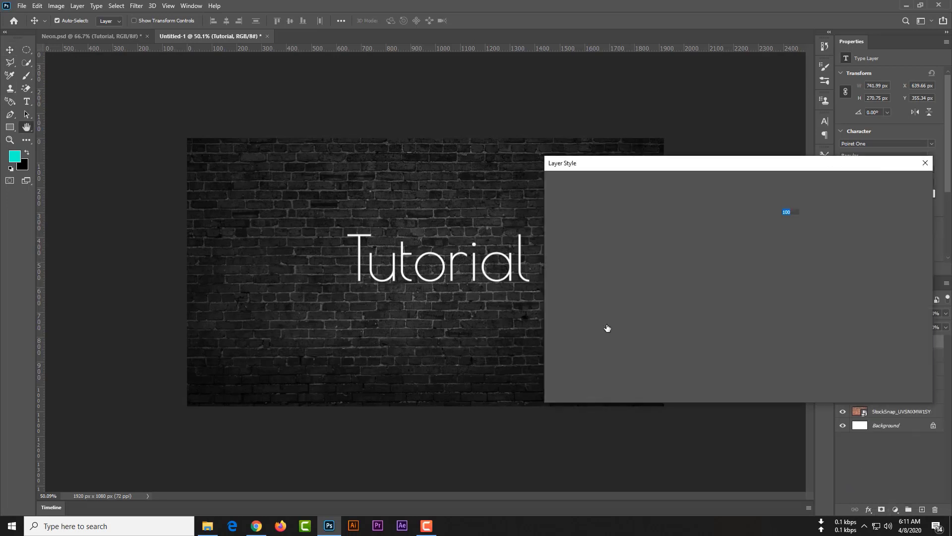
click(607, 365)
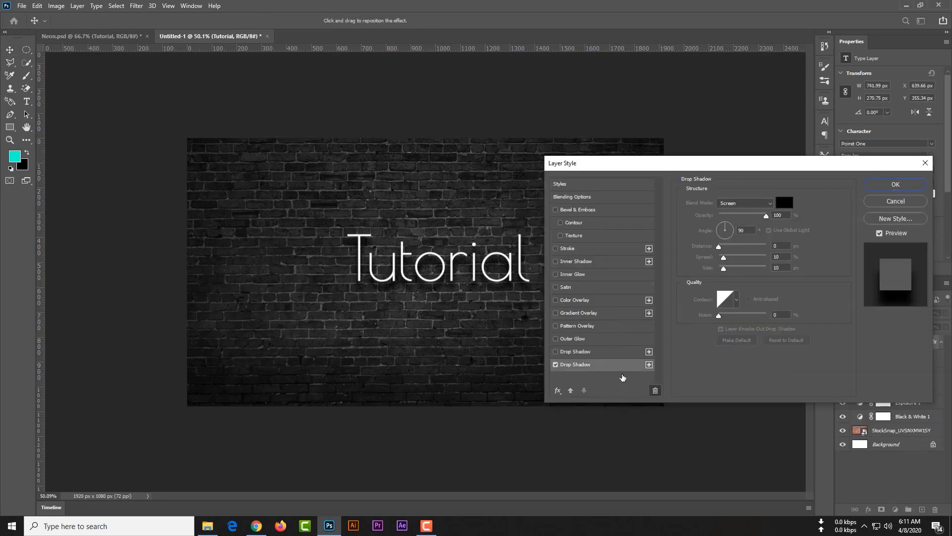
drag(622, 377, 655, 390)
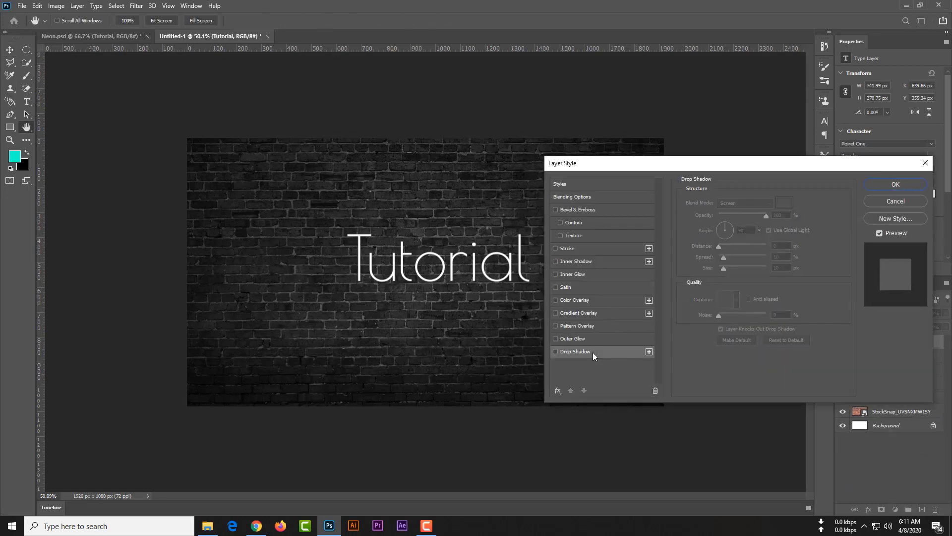
Step: Enable a Screen-mode drop shadow and adjust its distance, size and spread values
click(555, 351)
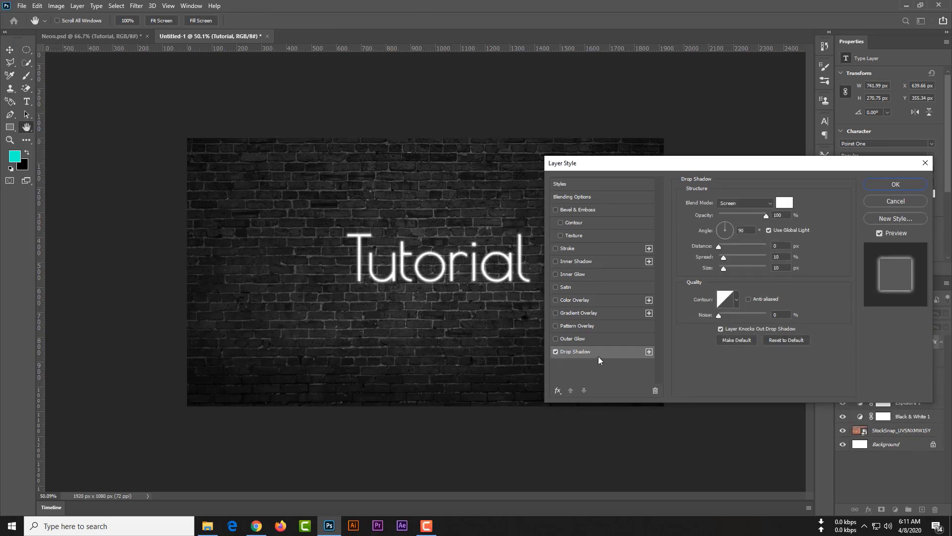
click(755, 203)
click(742, 288)
double_click(748, 230)
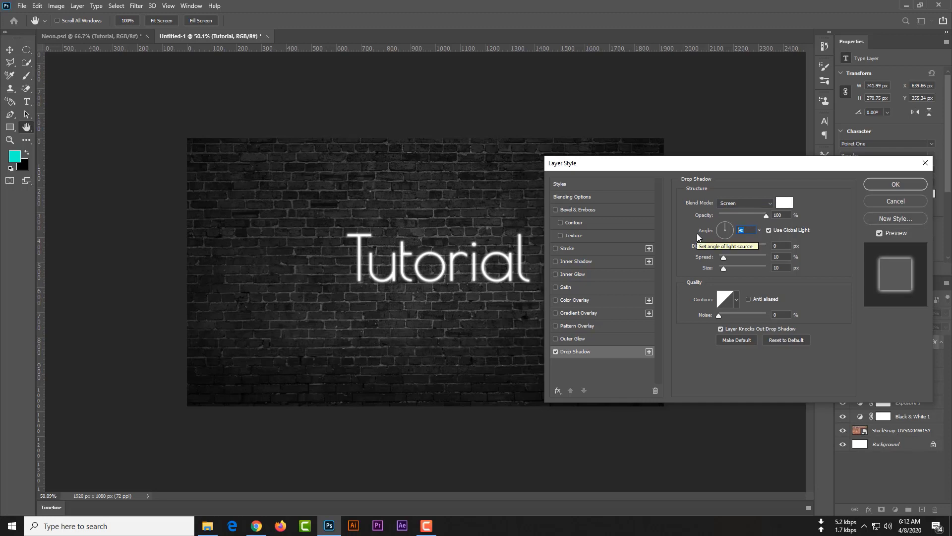
click(749, 230)
drag(718, 247, 731, 246)
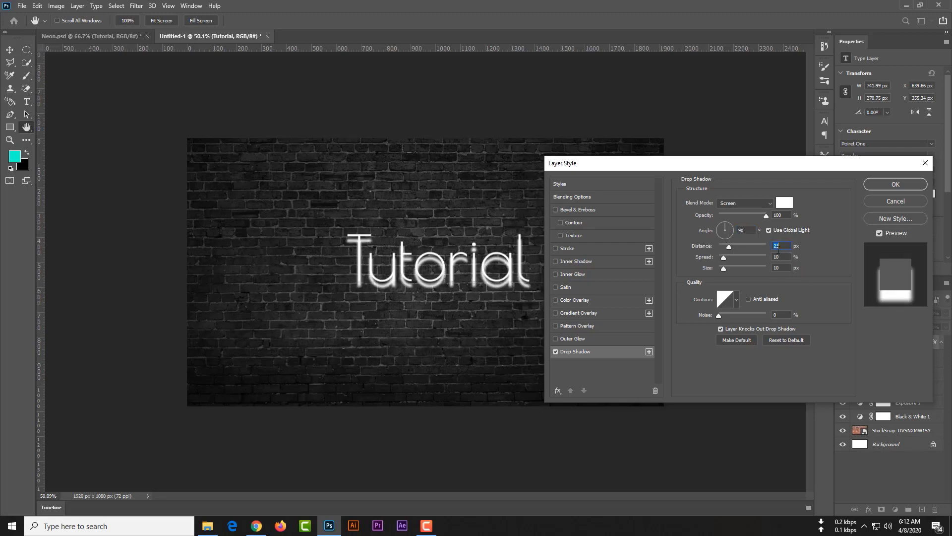
key(BackSpace)
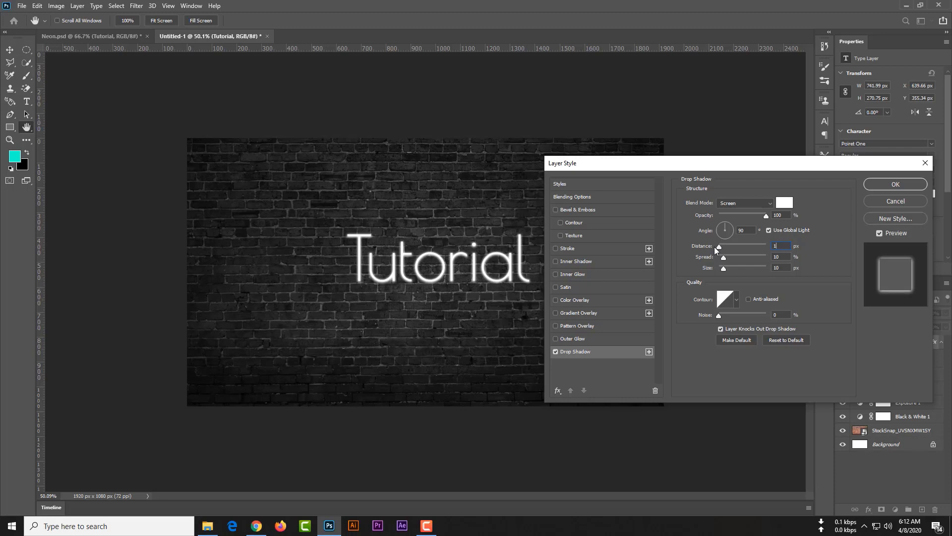
text(1)
text(0)
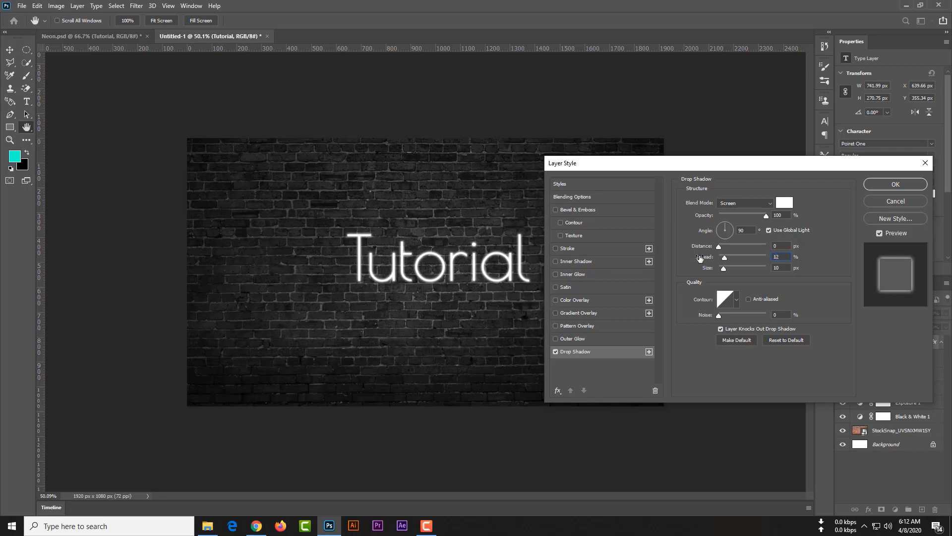
key(Up)
key(Up)
Step: Enable Outer Glow on the Tutorial text, keeping Screen blend mode at 75 opacity
click(555, 337)
click(575, 339)
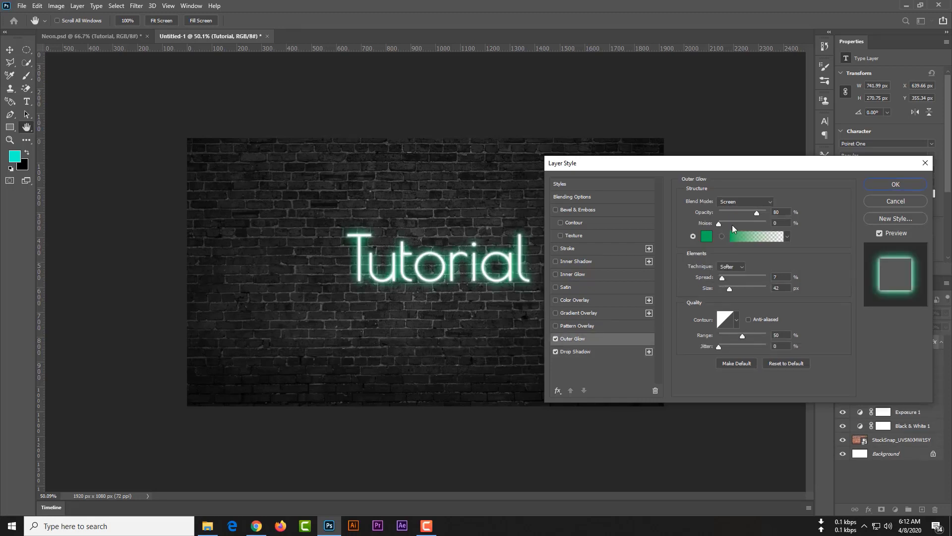
click(738, 201)
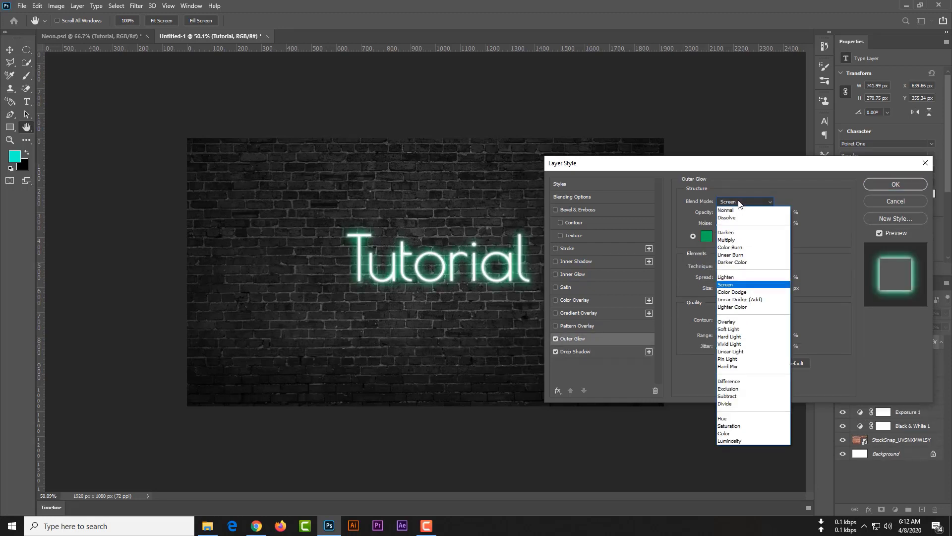
click(732, 285)
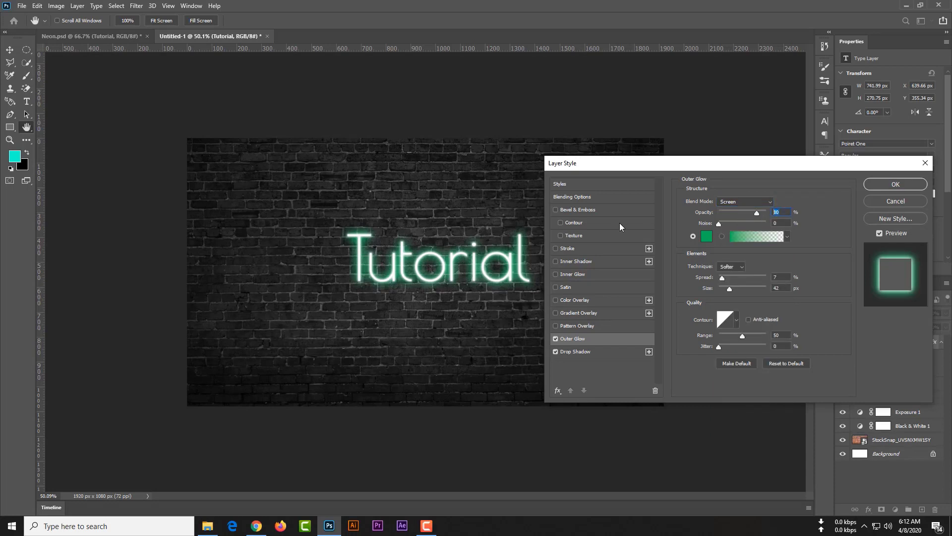
text(75)
Step: Change the outer glow colour to the deeper green 00b357
click(705, 238)
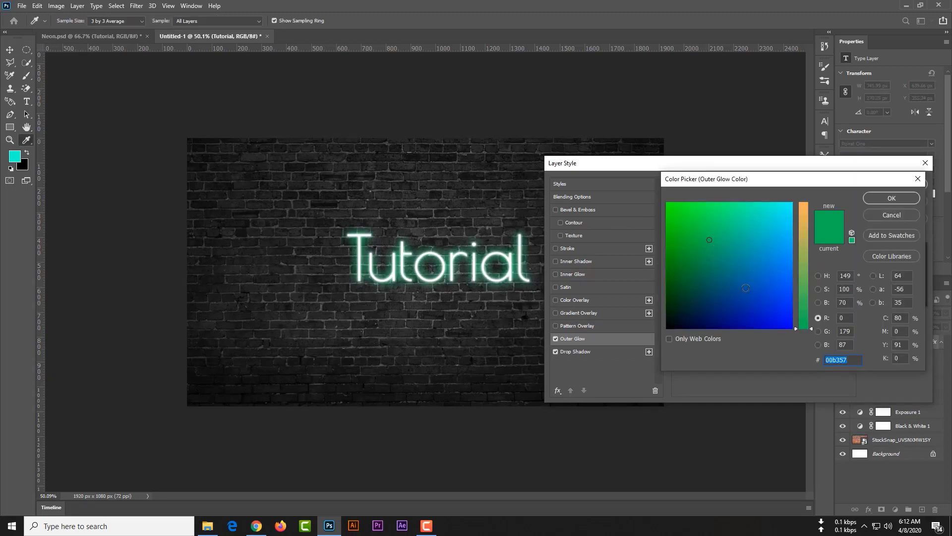
double_click(847, 361)
mouse_move(694, 224)
mouse_down()
mouse_move(713, 213)
mouse_move(667, 209)
mouse_move(699, 230)
mouse_move(757, 206)
mouse_up()
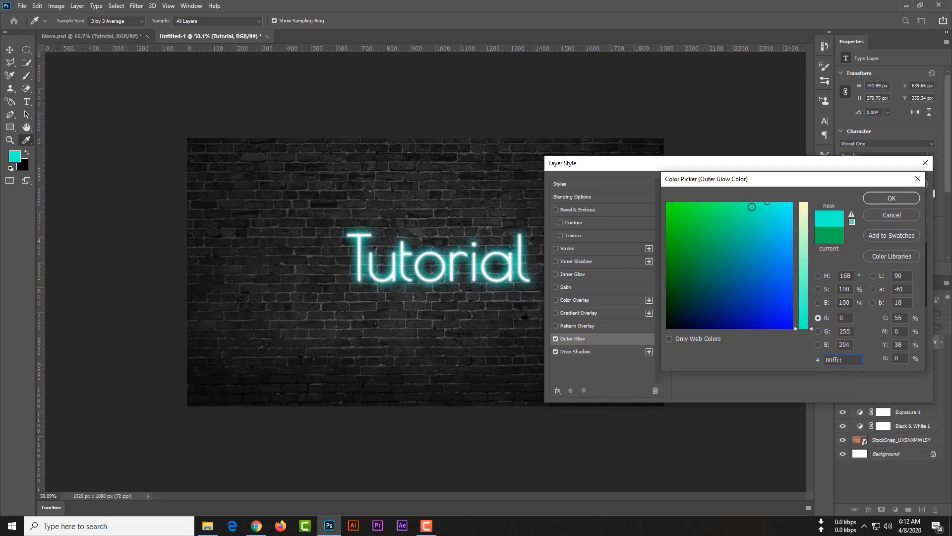
click(699, 202)
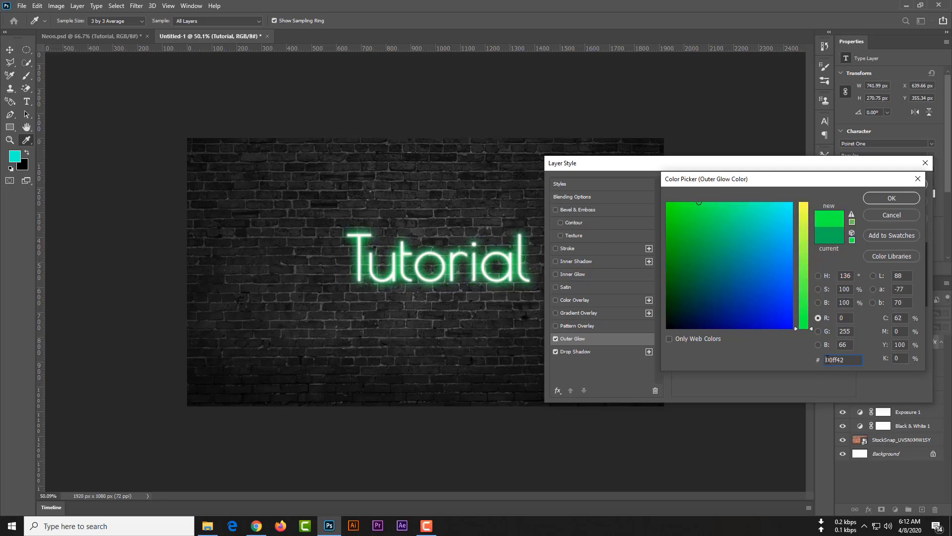
double_click(855, 360)
text(00)
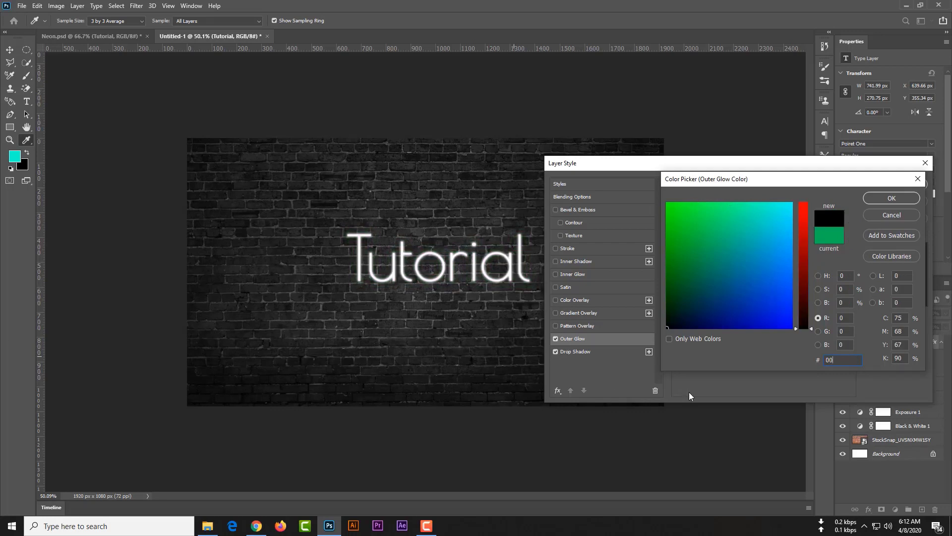
text(b357)
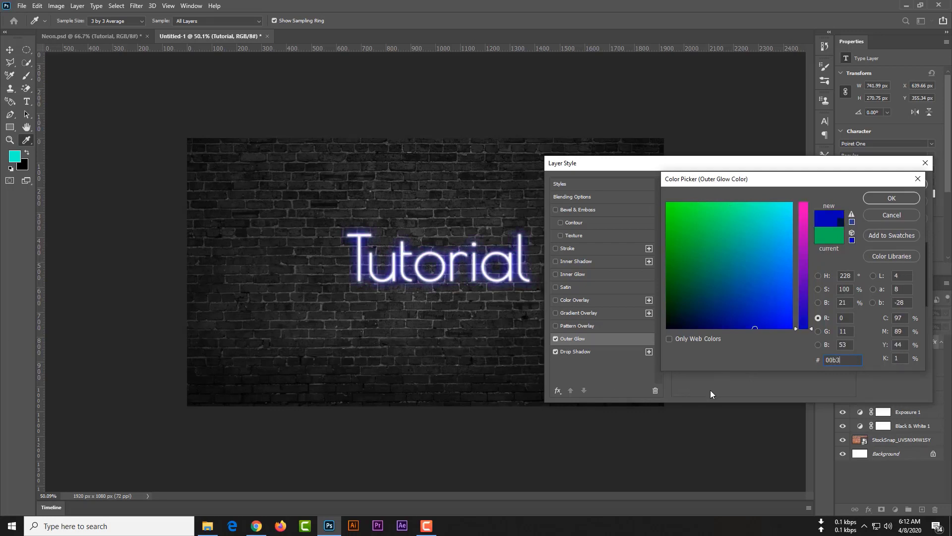
click(891, 198)
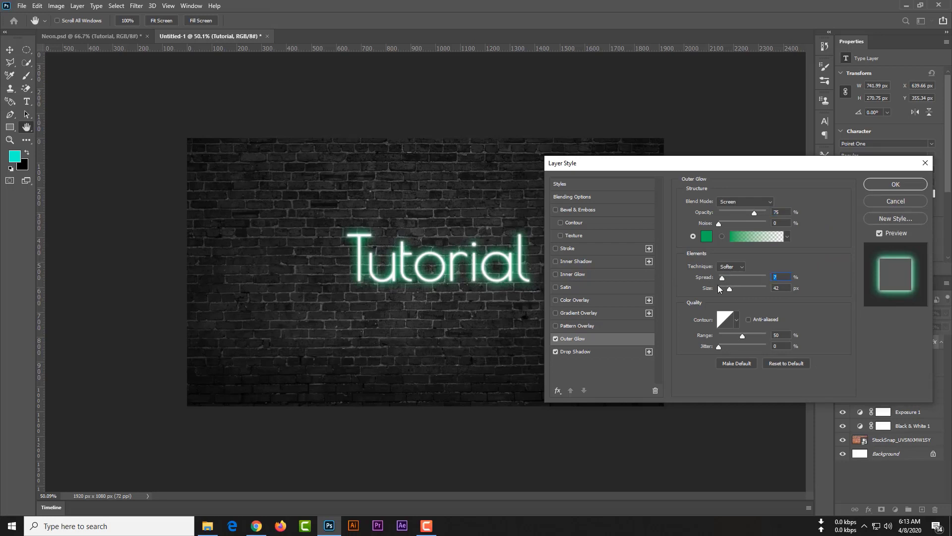
Step: Tighten the glow spread to 8% and set its size to 40 px, then select Drop Shadow
mouse_move(722, 279)
mouse_down()
mouse_move(715, 281)
mouse_move(723, 278)
mouse_up()
drag(730, 288, 728, 288)
text(40)
click(576, 351)
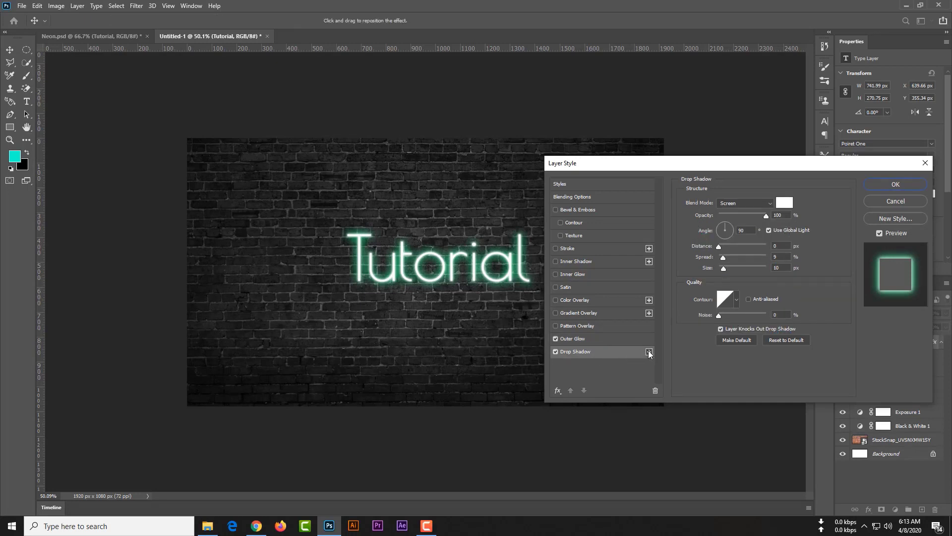
Step: Add a second drop shadow to the text and make its colour black (000)
click(649, 352)
click(598, 364)
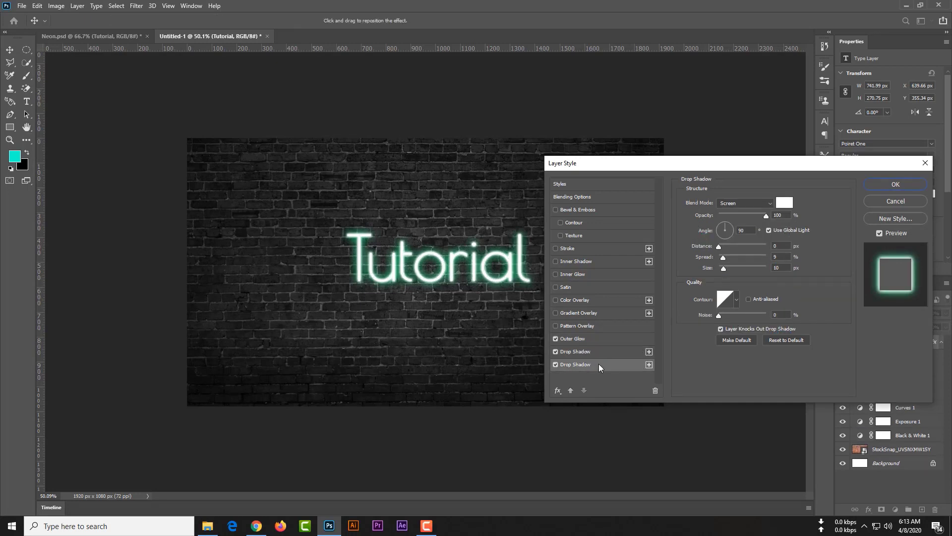
click(783, 204)
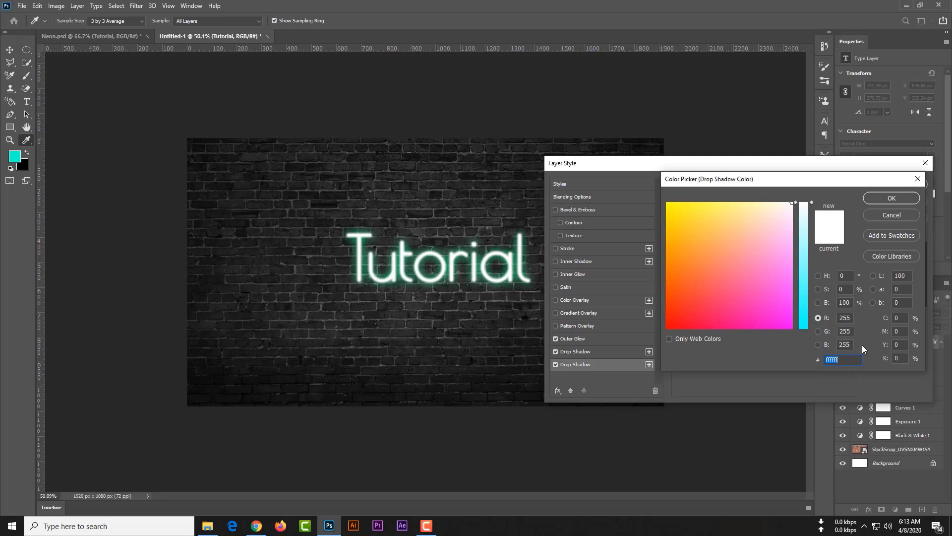
text(000)
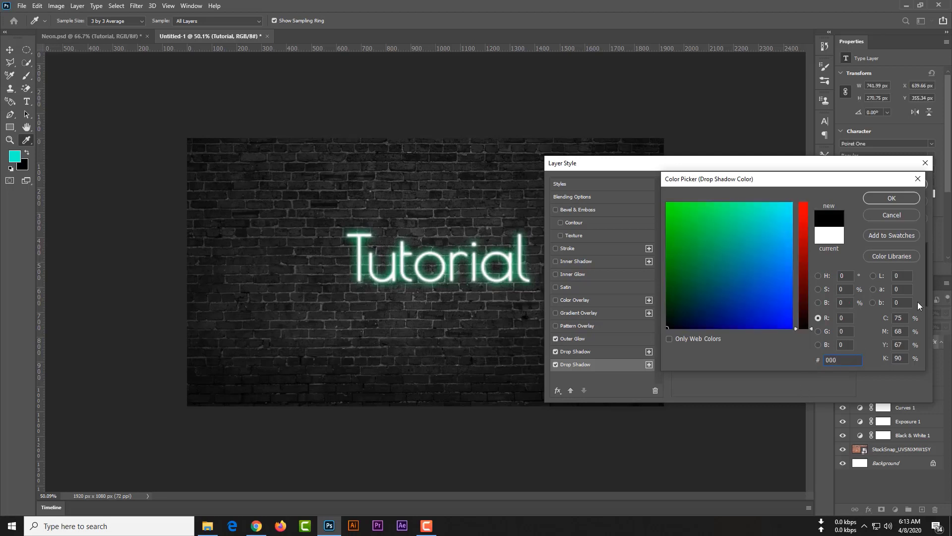
click(891, 198)
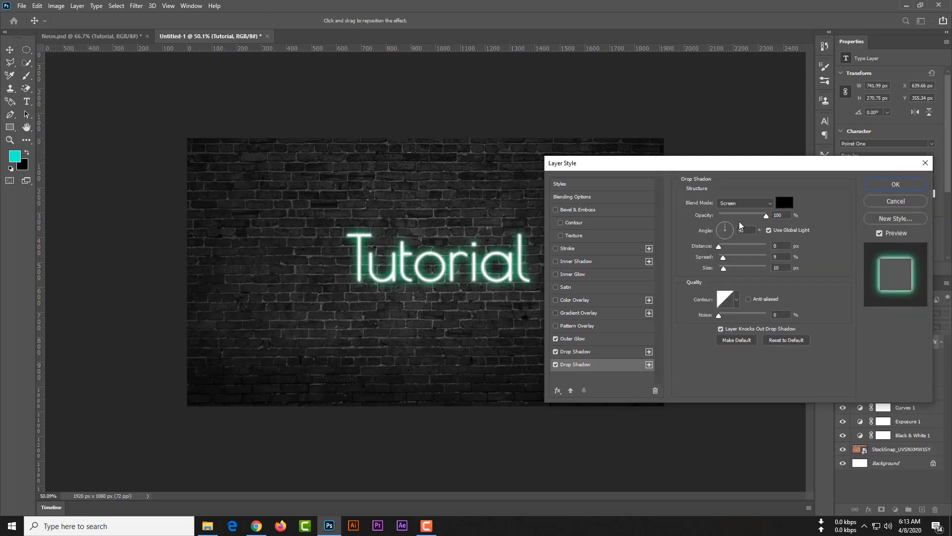
Step: Set the second shadow to Normal mode, distance 29 px, spread 10% and size 24 px
double_click(785, 215)
double_click(776, 246)
text(29)
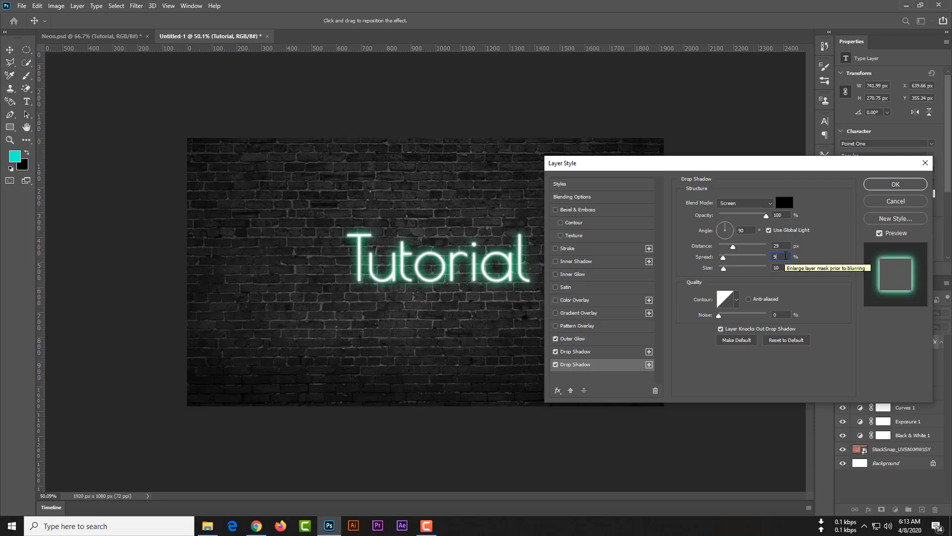
click(744, 202)
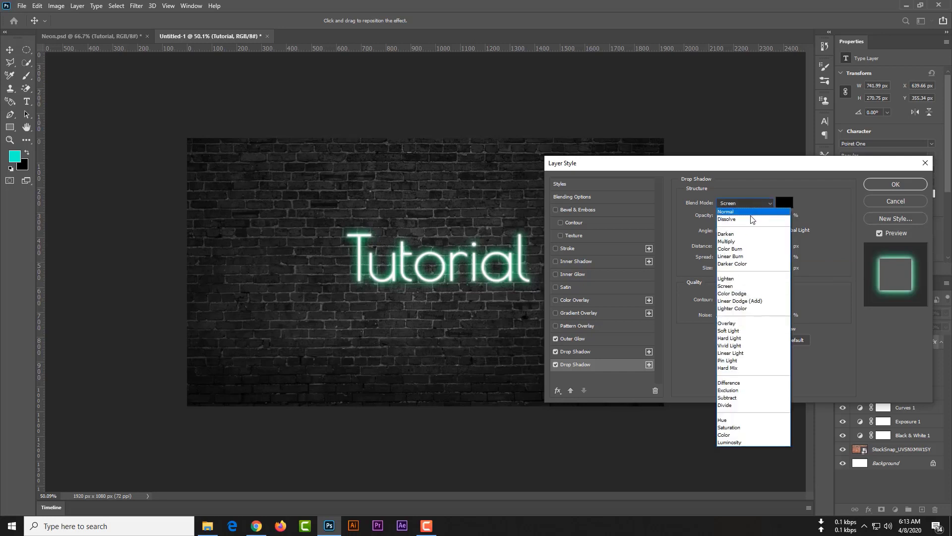
click(750, 213)
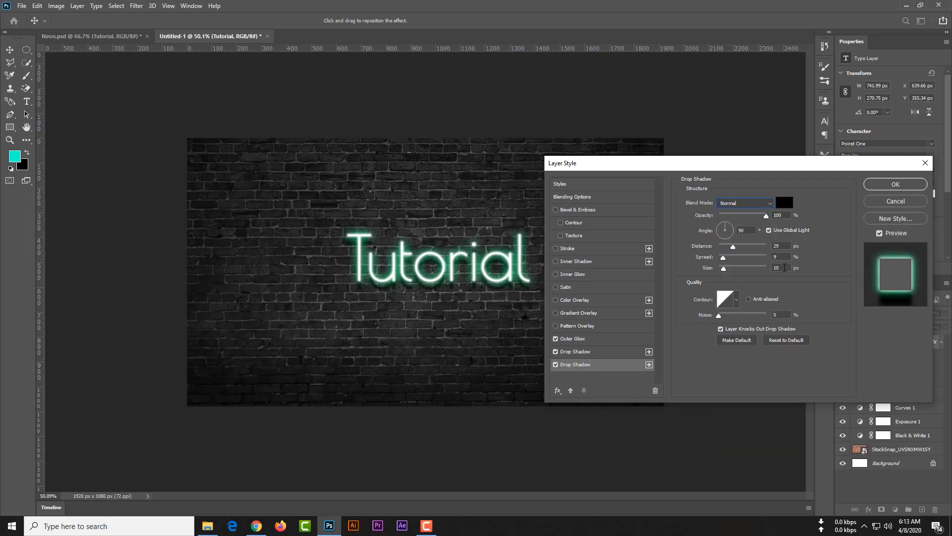
text(10)
text(24)
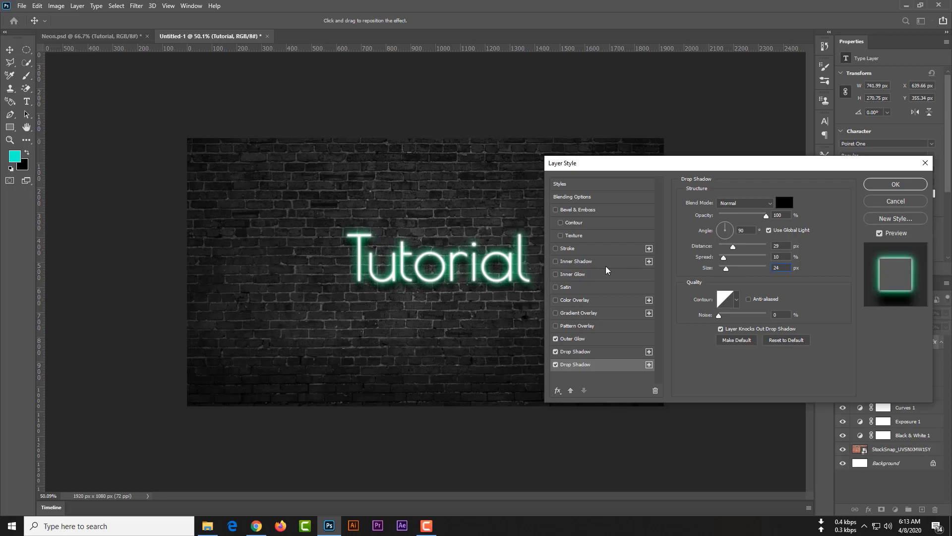
text(27)
Step: Apply the layer style and add a new empty layer above Gradient Fill 1
click(889, 189)
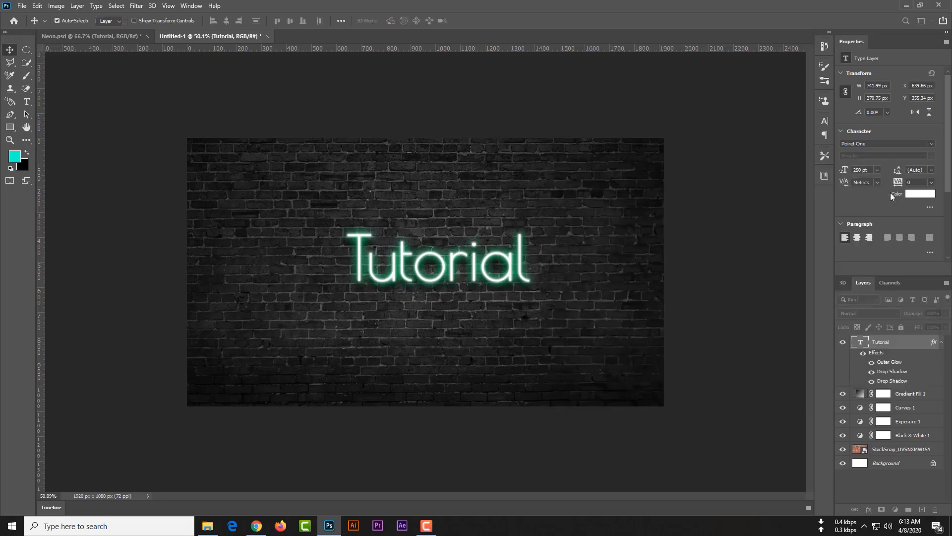
click(908, 394)
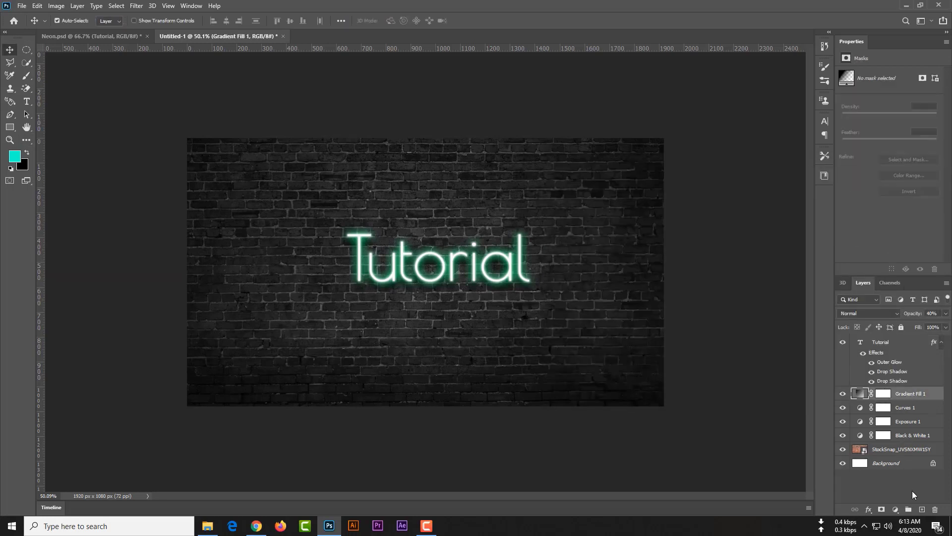
click(921, 510)
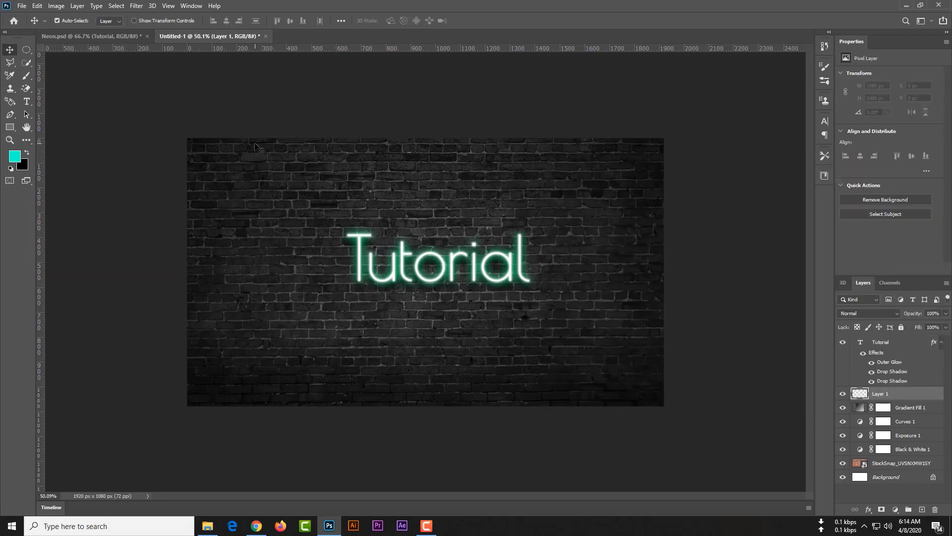
Step: Draw an elliptical marquee selection centred around the Tutorial text
right_click(24, 51)
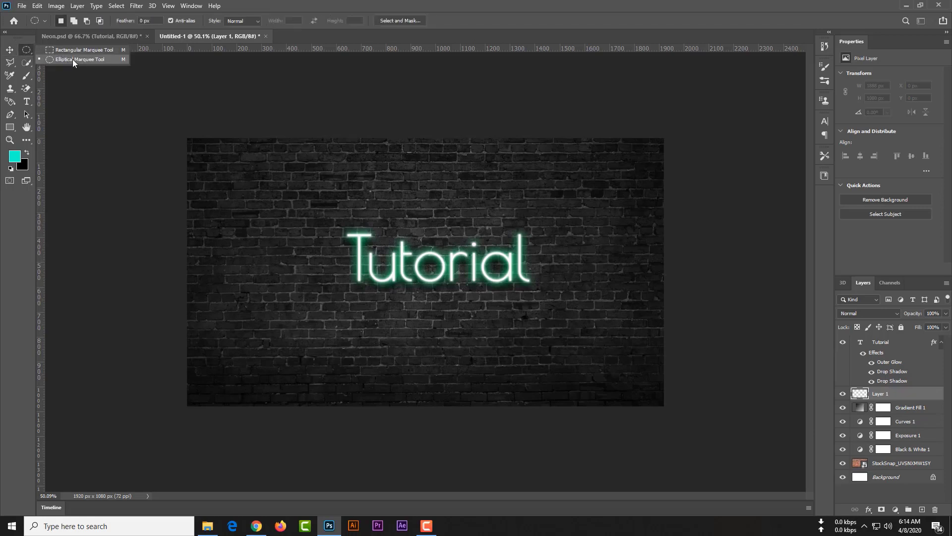
click(72, 59)
drag(334, 208, 617, 401)
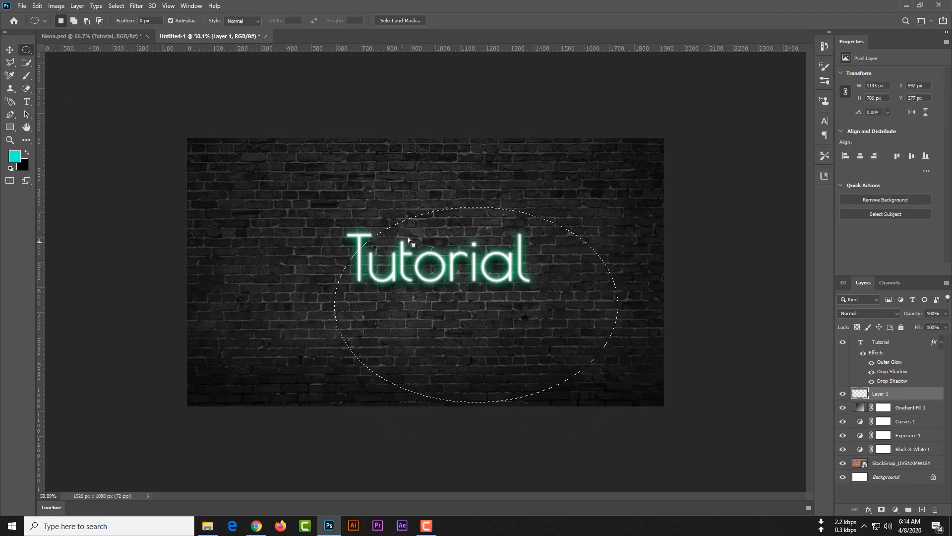
drag(408, 237, 383, 198)
Step: Fill the oval on Layer 1 with foreground green 00b357, then deselect
click(14, 156)
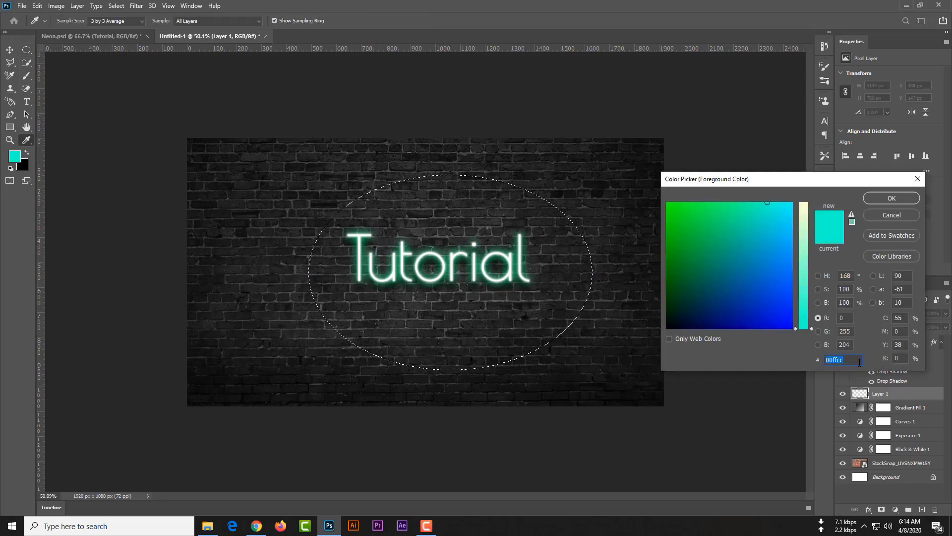
text(00b)
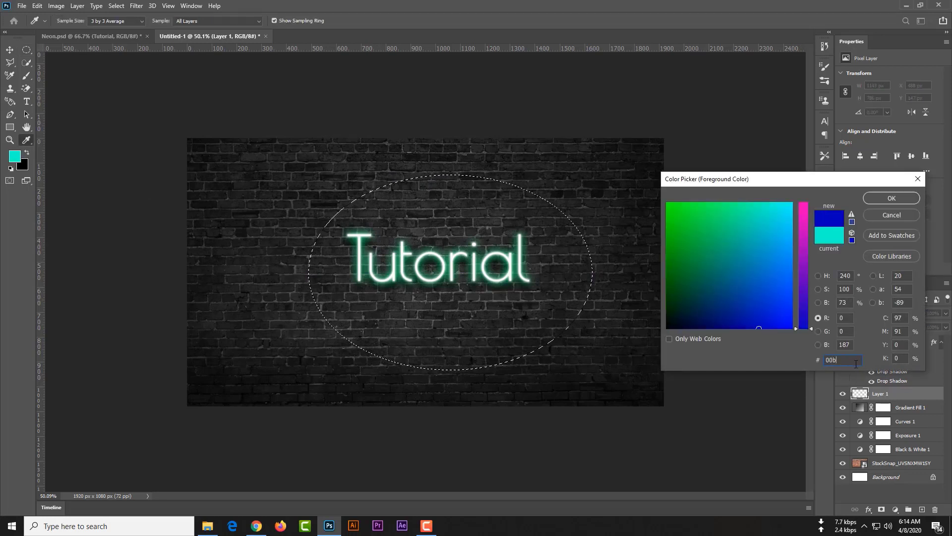
text(357)
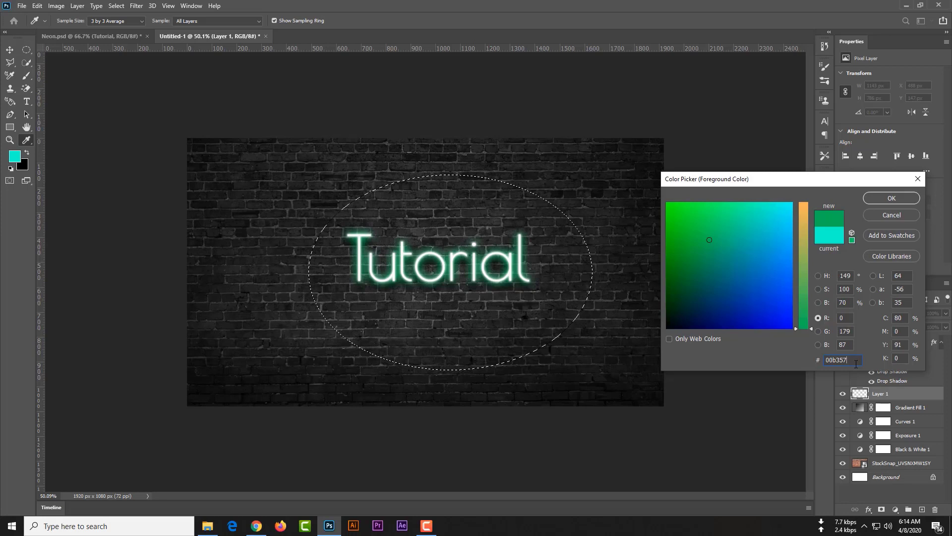
click(884, 196)
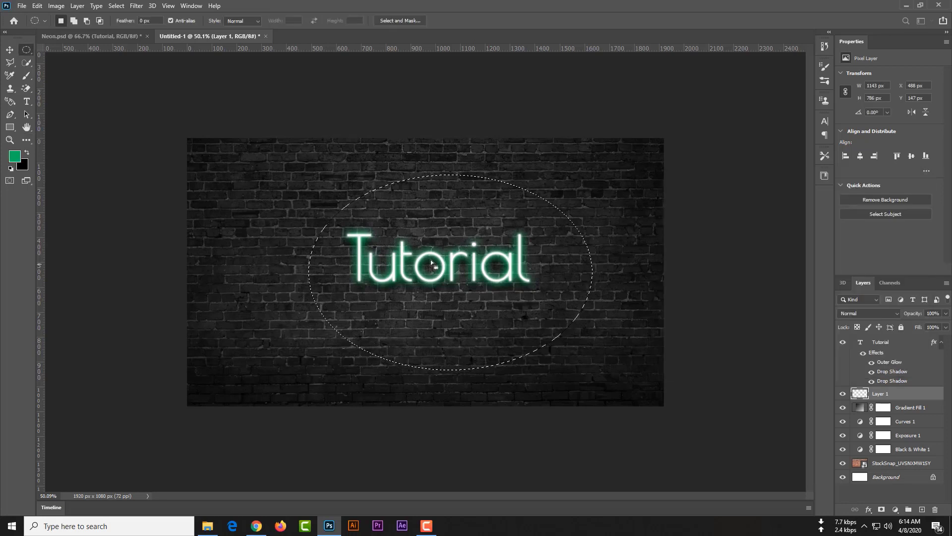
key(alt+BackSpace)
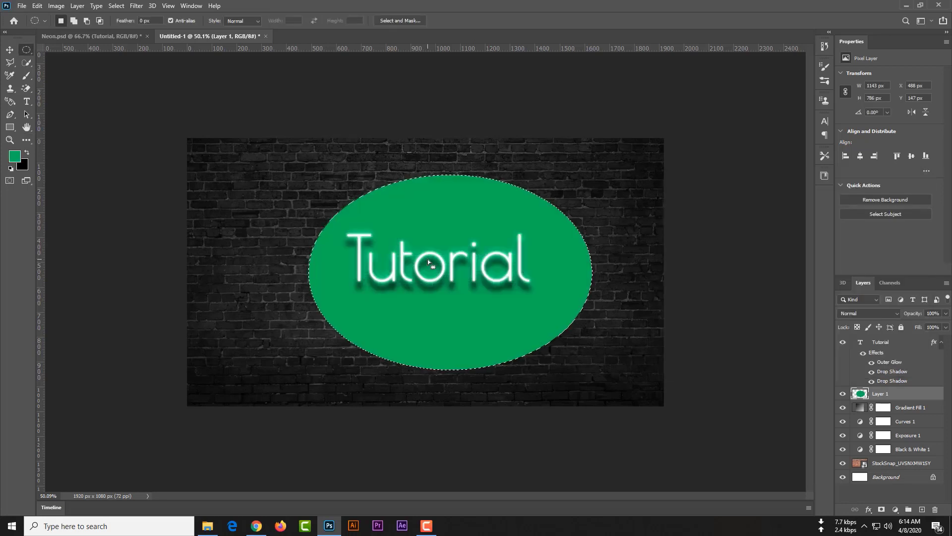
key(ctrl+d)
Step: Apply a 190 px Gaussian Blur to the green oval
click(135, 6)
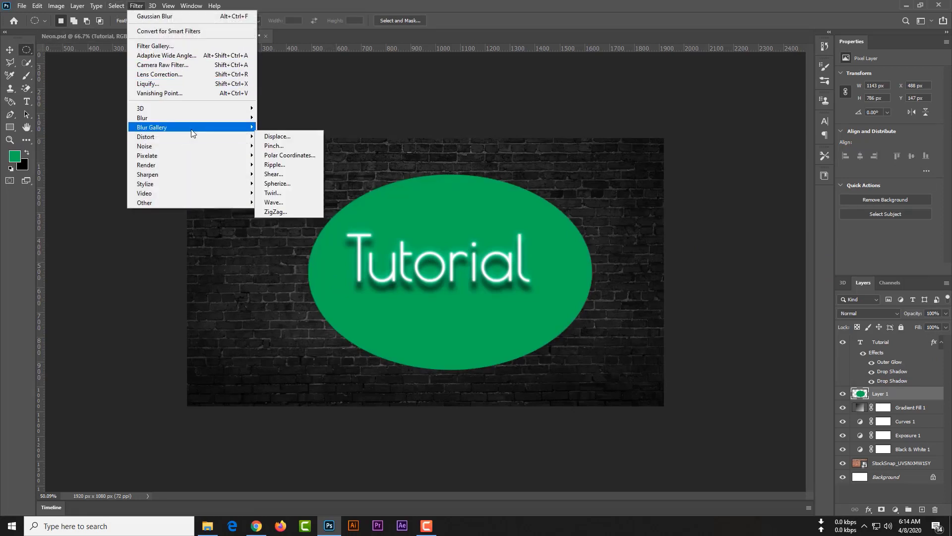
mouse_move(194, 118)
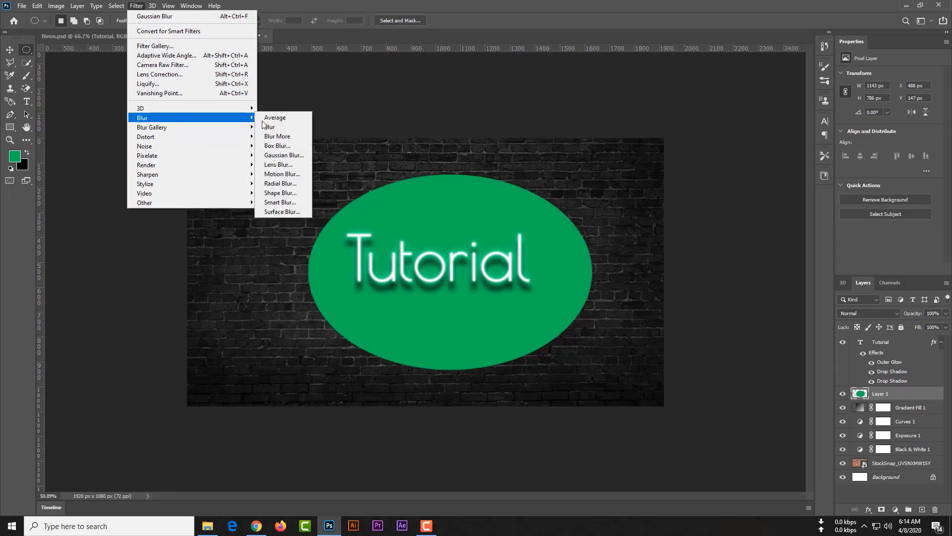
click(293, 154)
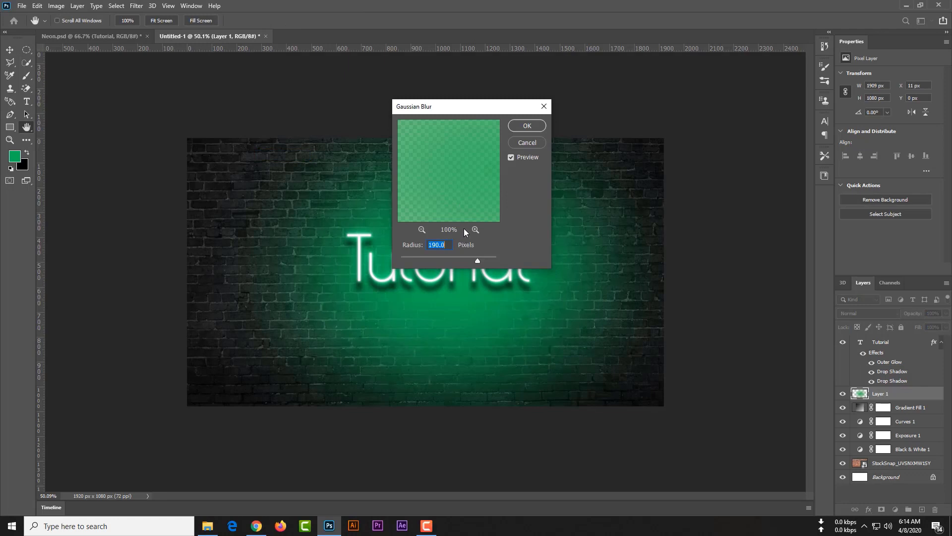
click(527, 126)
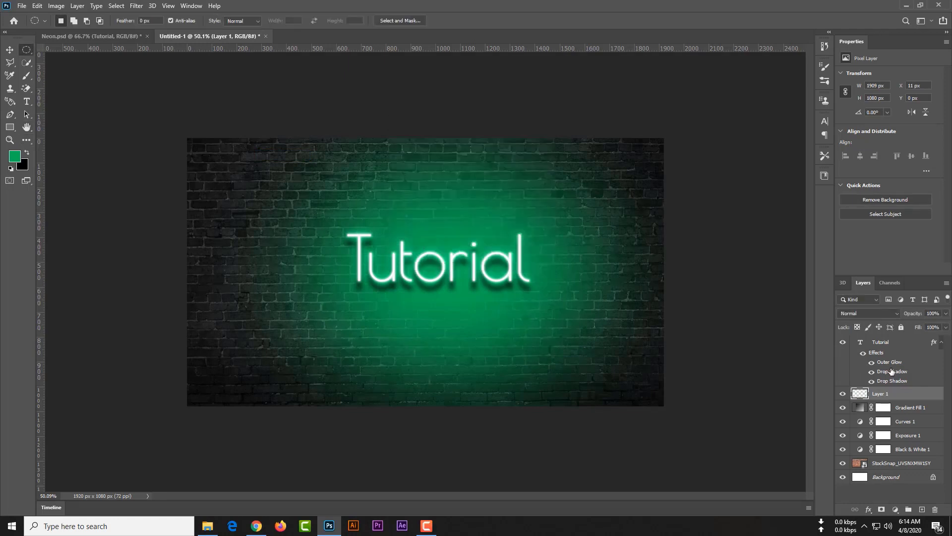
Step: Set the glow layer to Multiply blend mode at 45% opacity
click(934, 313)
text(5)
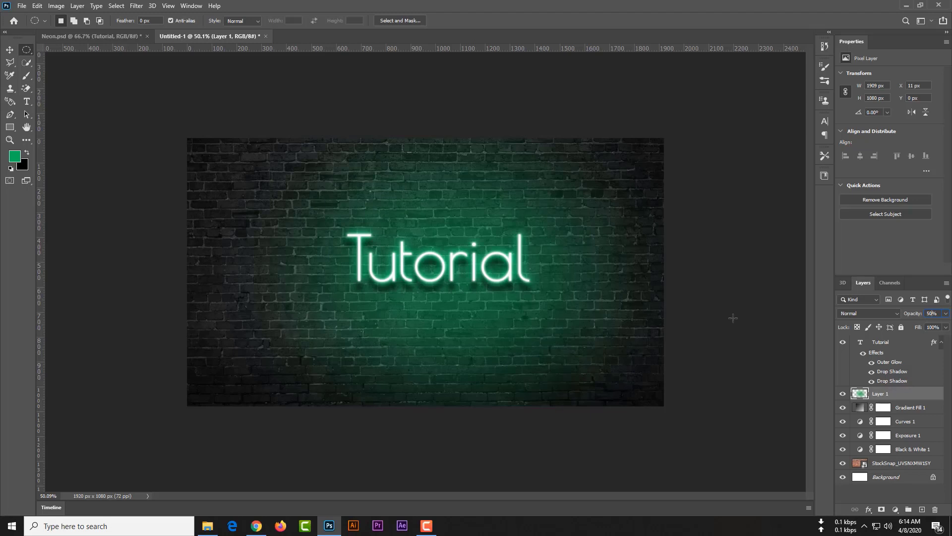
click(873, 314)
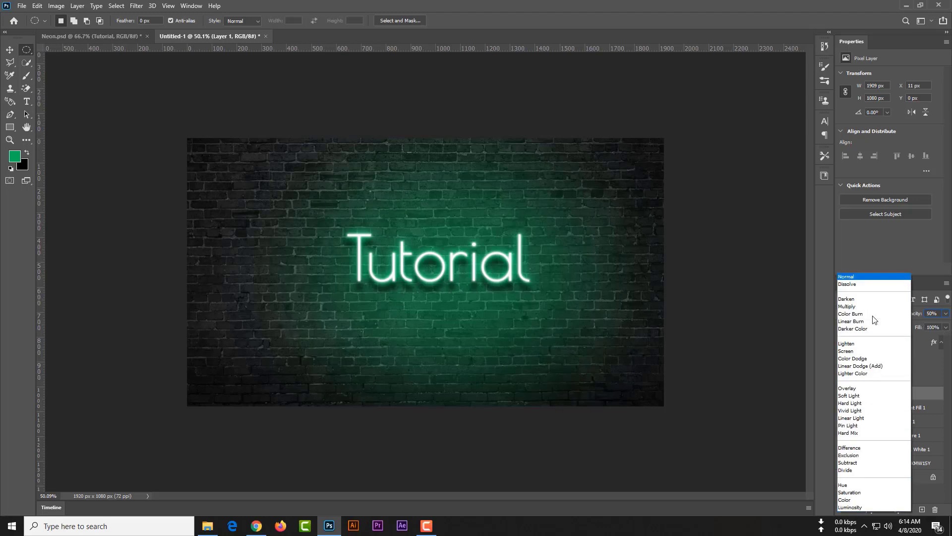
click(873, 306)
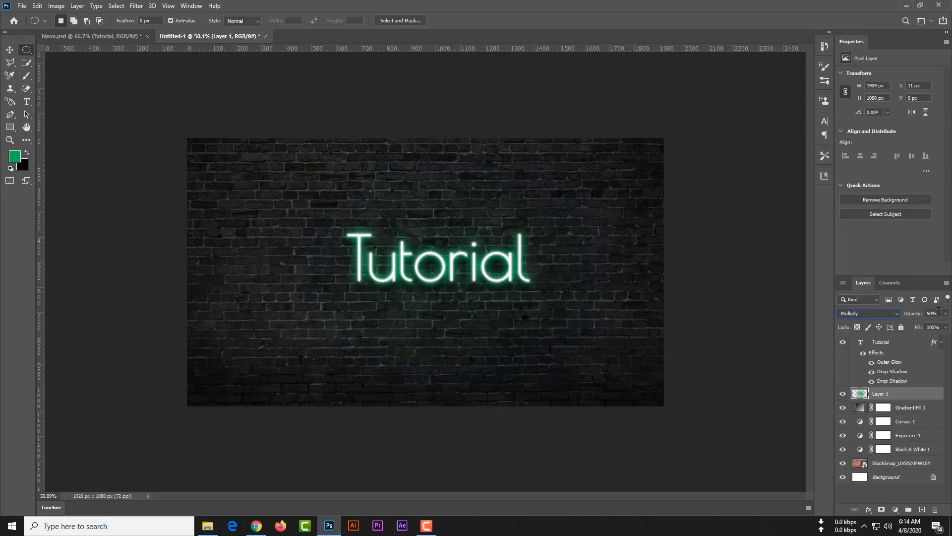
click(933, 314)
text(70)
text(45)
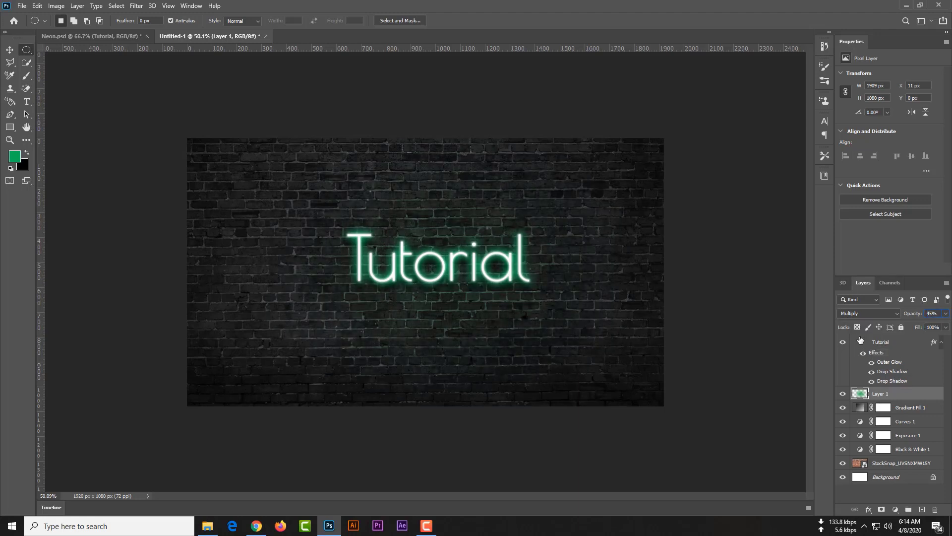